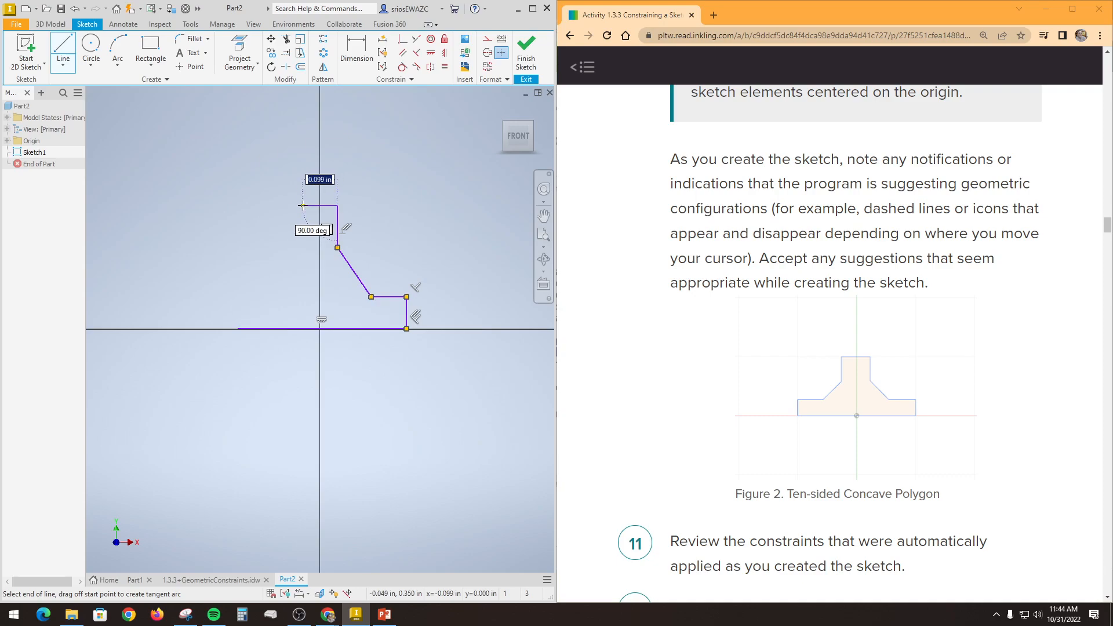
Finish the ten-sided polygon with its top edge, left vertical, diagonal and ledge, closing it at the lower-left base corner and ending the Line command.
left_click(302, 205)
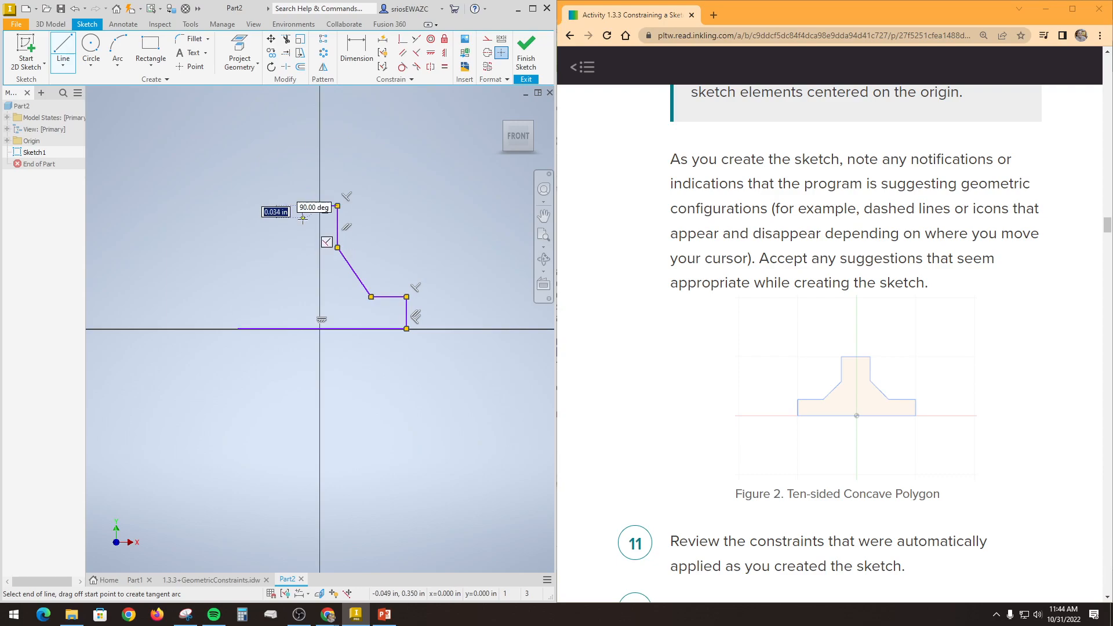
left_click(302, 247)
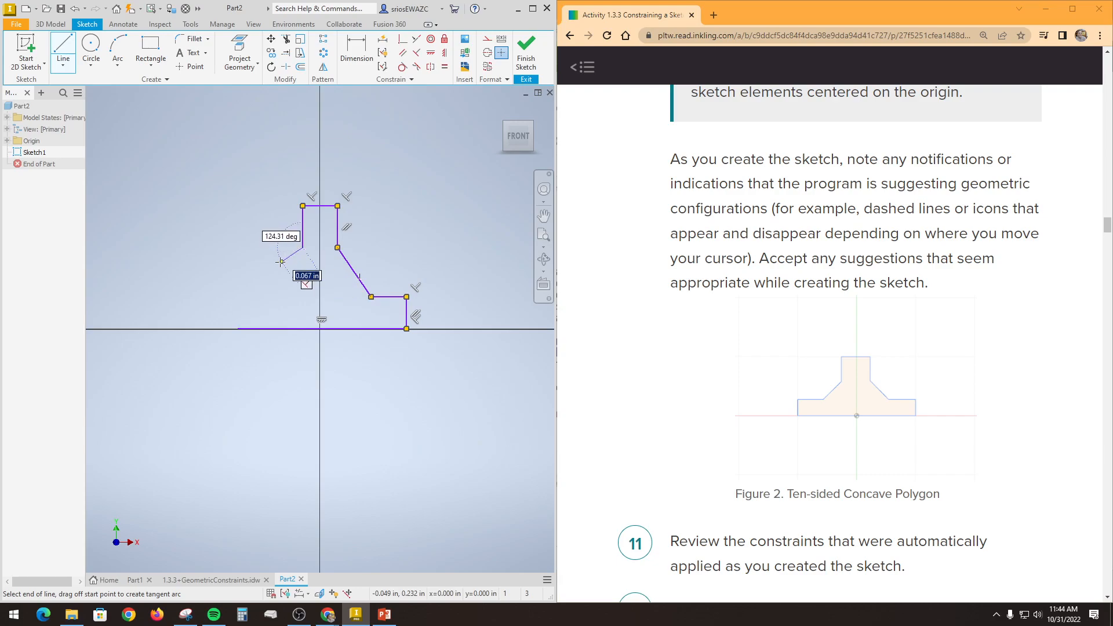
left_click(265, 296)
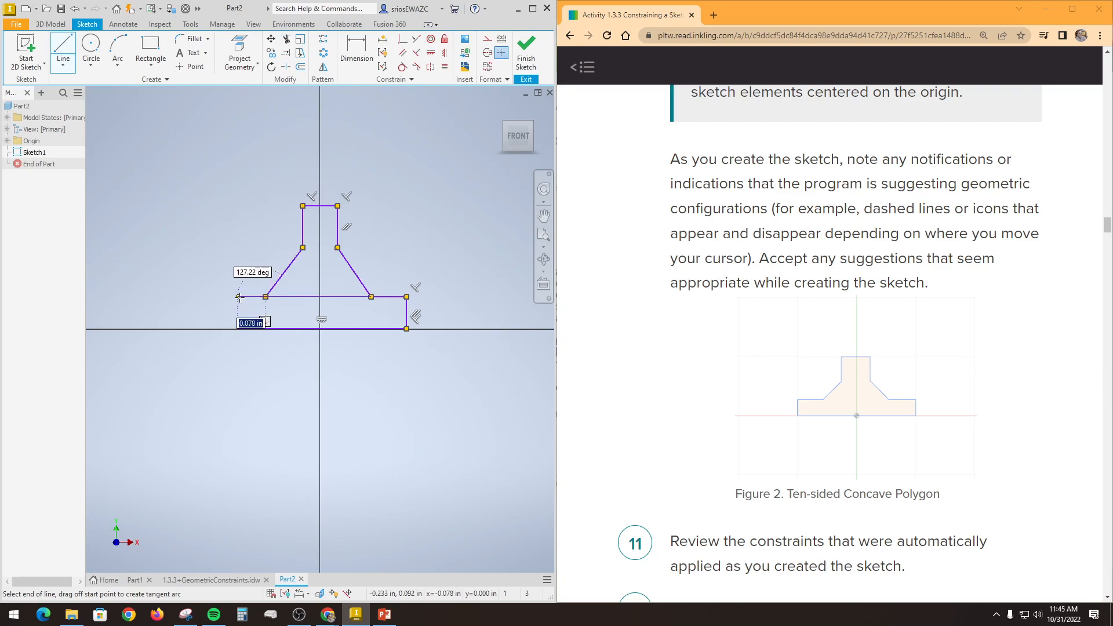
left_click(238, 297)
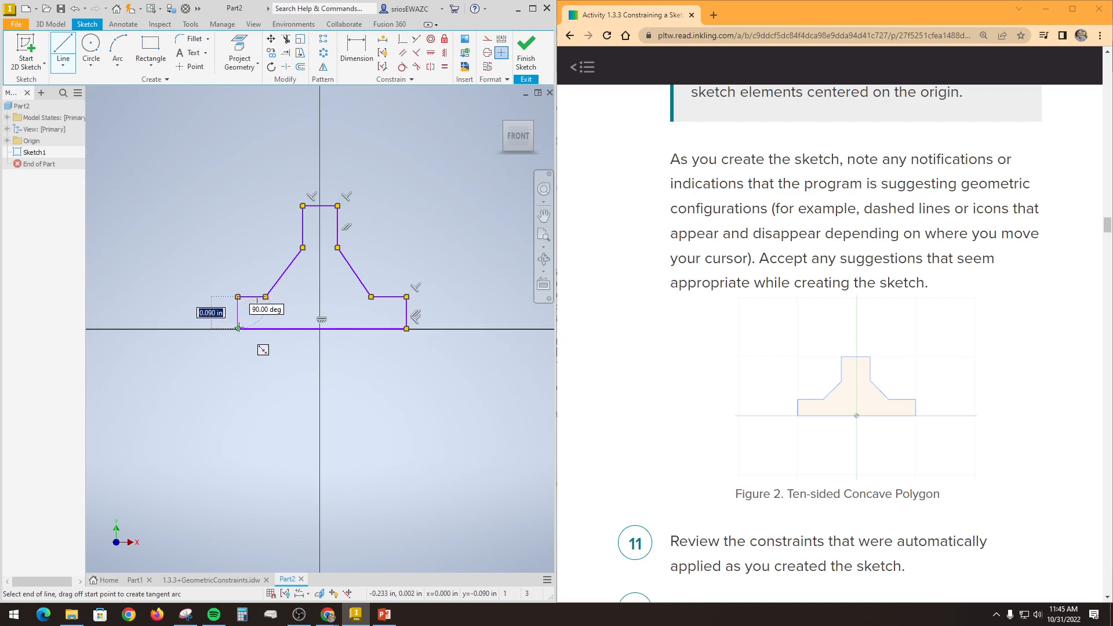
left_click(238, 328)
right_click(409, 383)
left_click(395, 385)
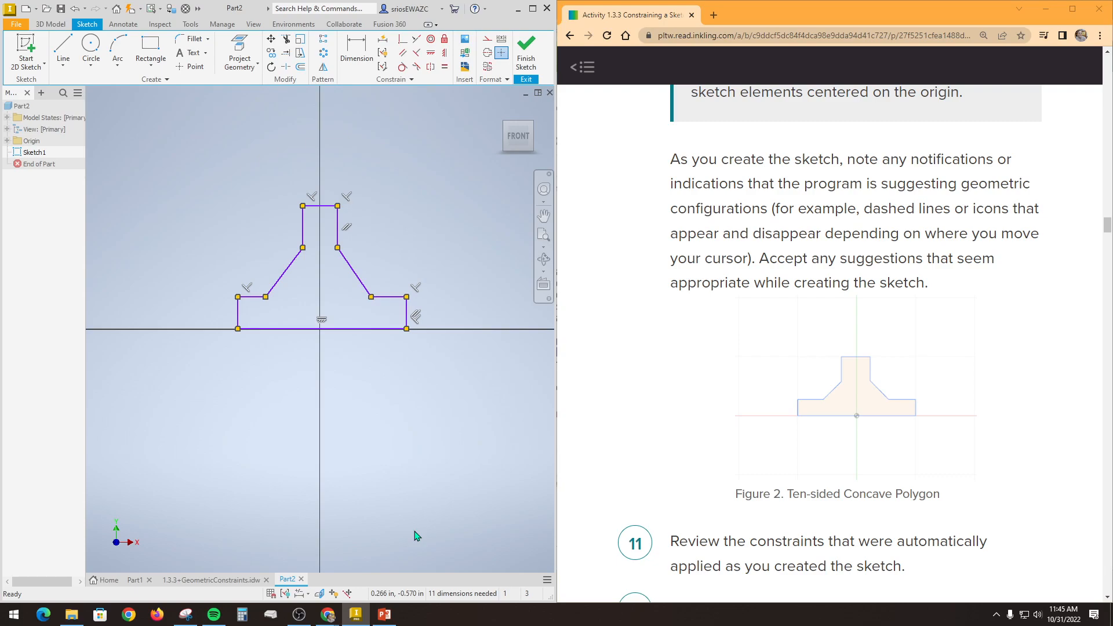
Toggle the display of all sketch constraints off and on twice to review the automatically applied ones.
scroll(823, 539, "down", 1)
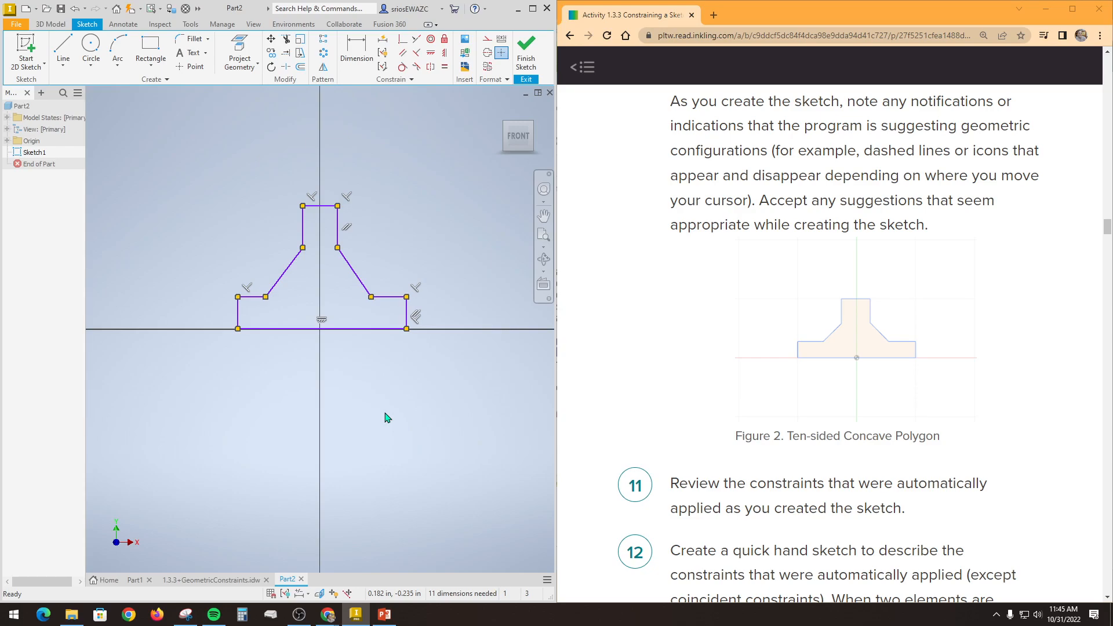
key("F9")
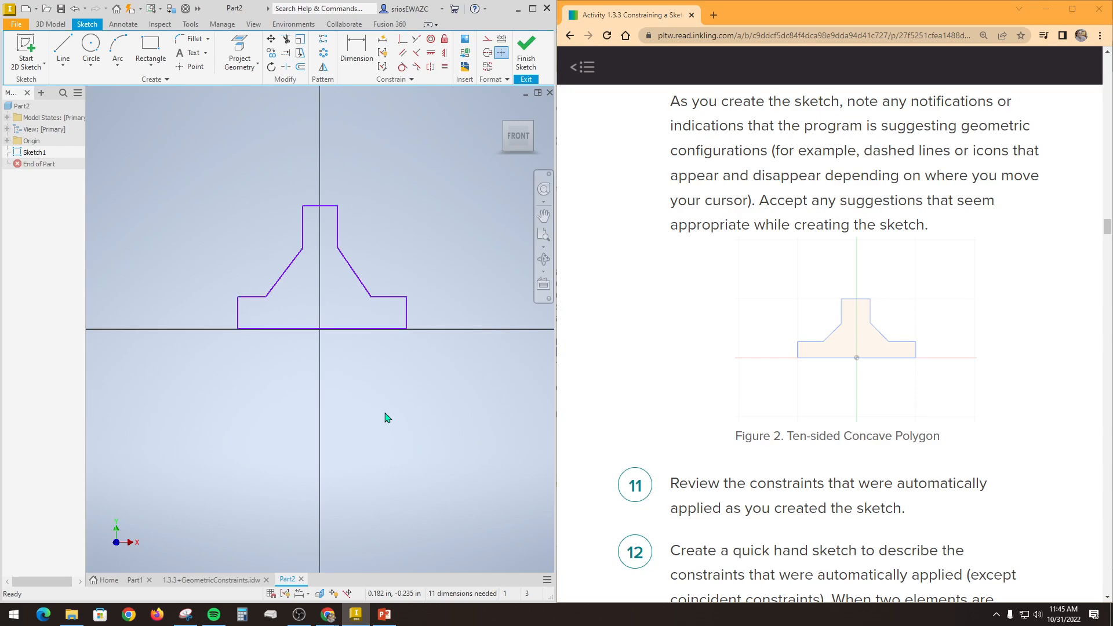
key("F8")
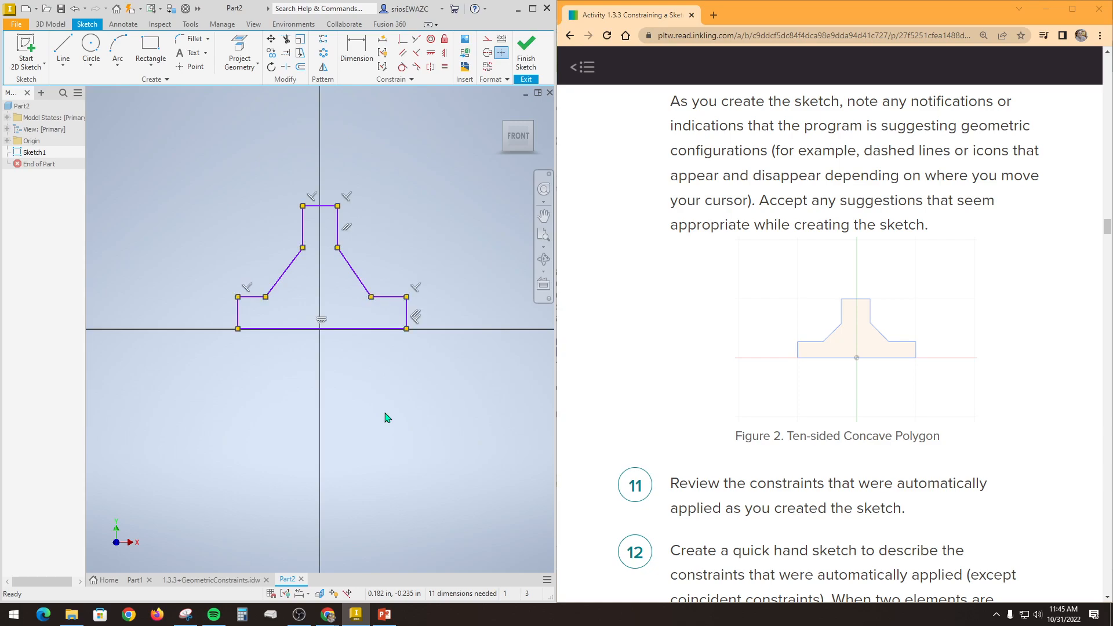
key("F9")
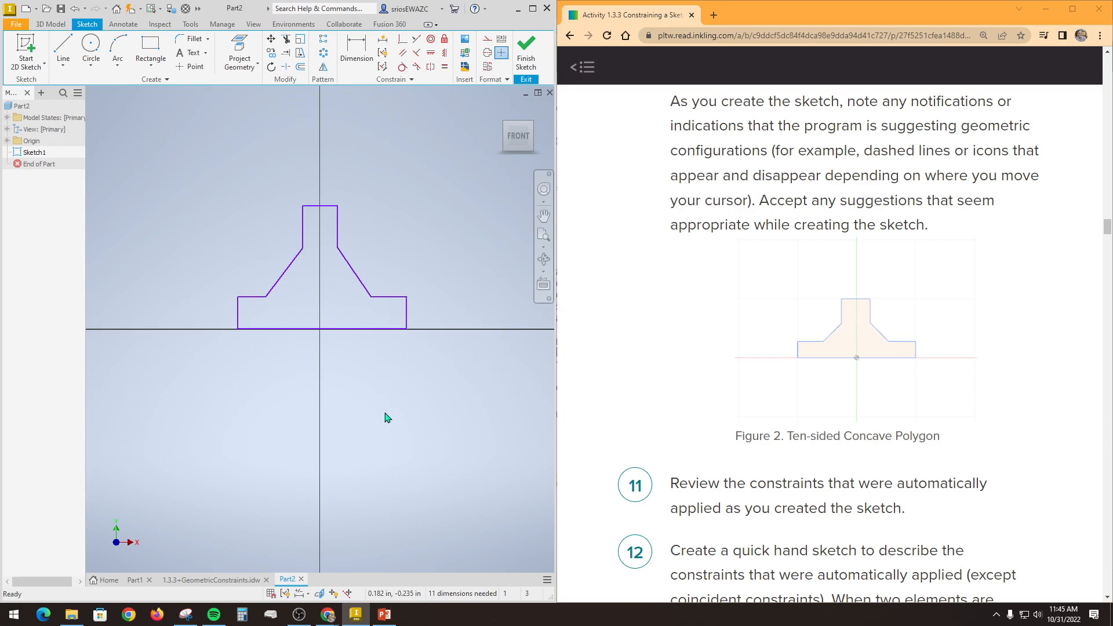
key("F8")
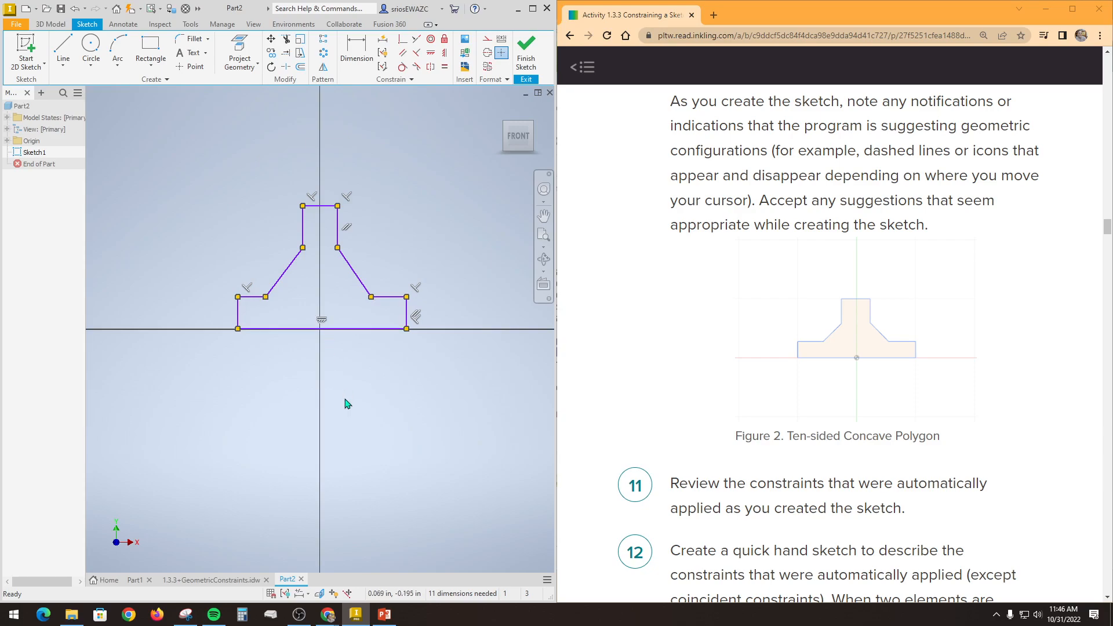
Expand the example under step 12 of the activity page and read on through steps 13 and 14.
scroll(971, 499, "down", 3)
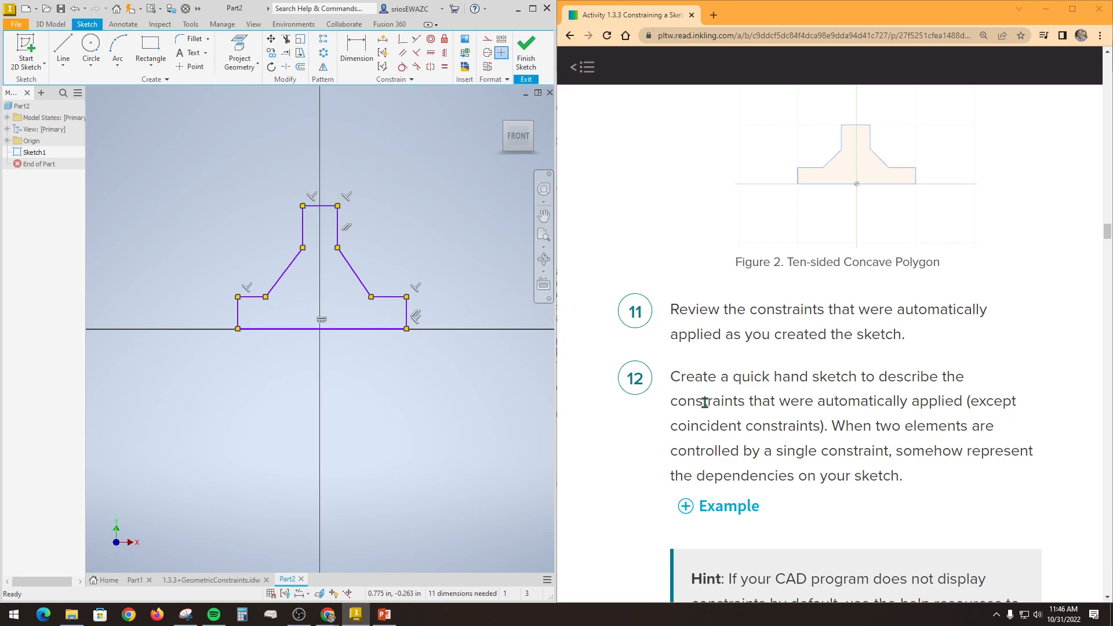
left_click(686, 506)
scroll(687, 510, "down", 1)
scroll(686, 509, "down", 5)
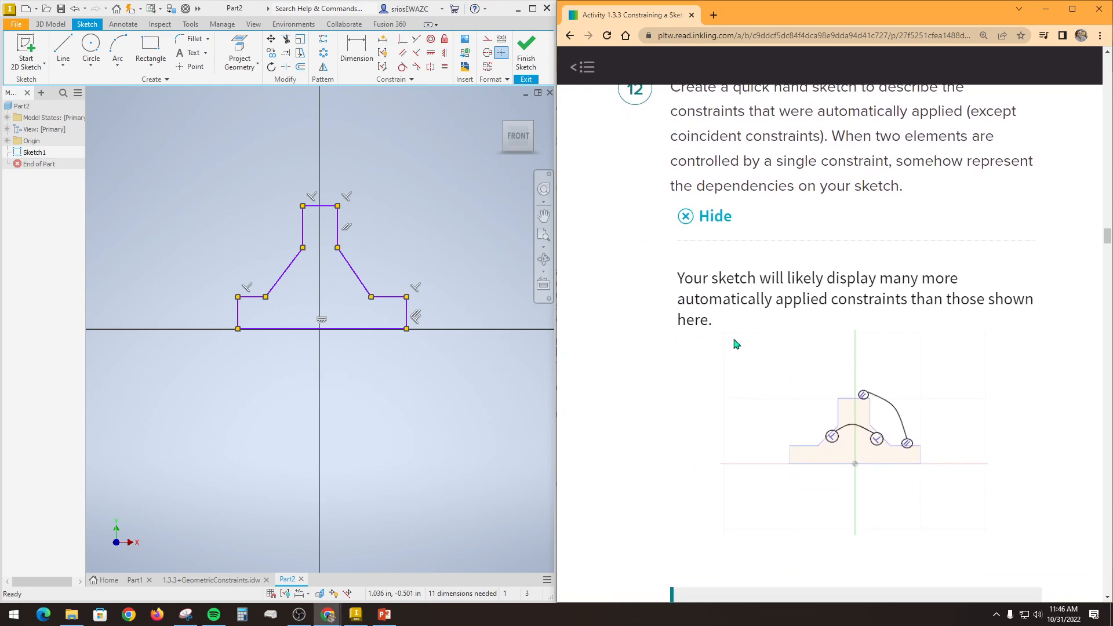
scroll(695, 398, "down", 5)
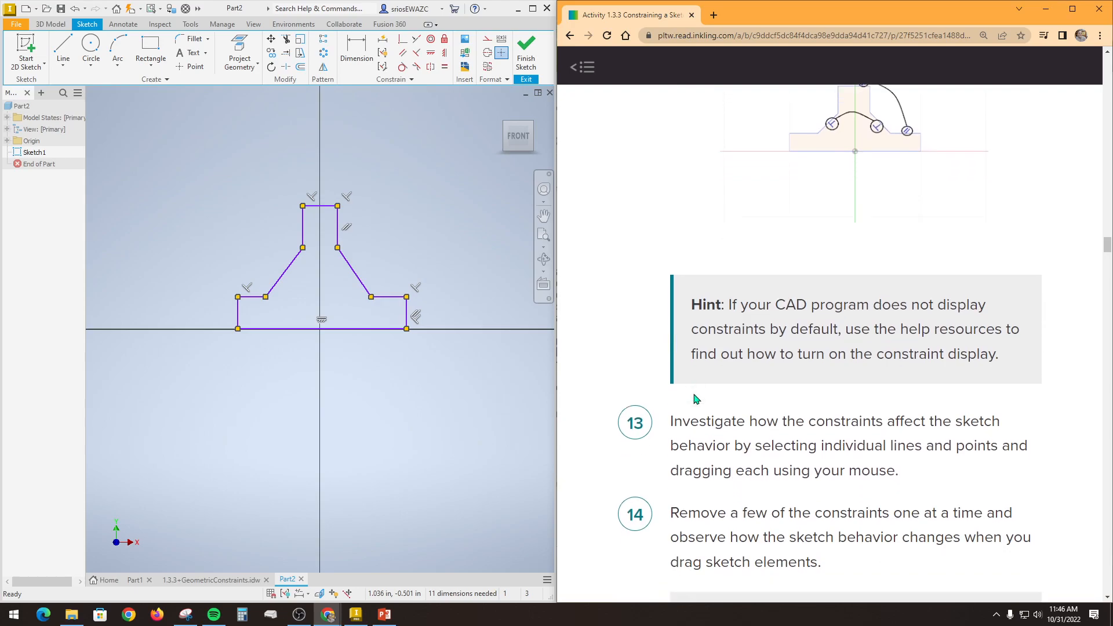
scroll(696, 399, "down", 2)
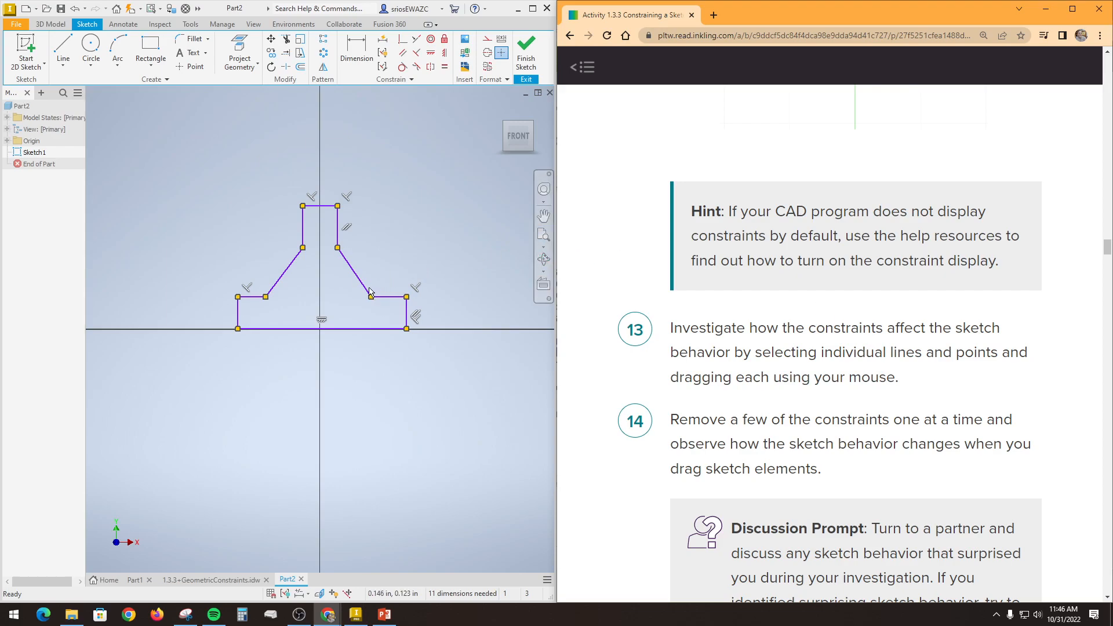
Test the base line's constraints by moving it down below the horizontal axis, and undo the move.
left_click_drag(359, 329, 362, 392)
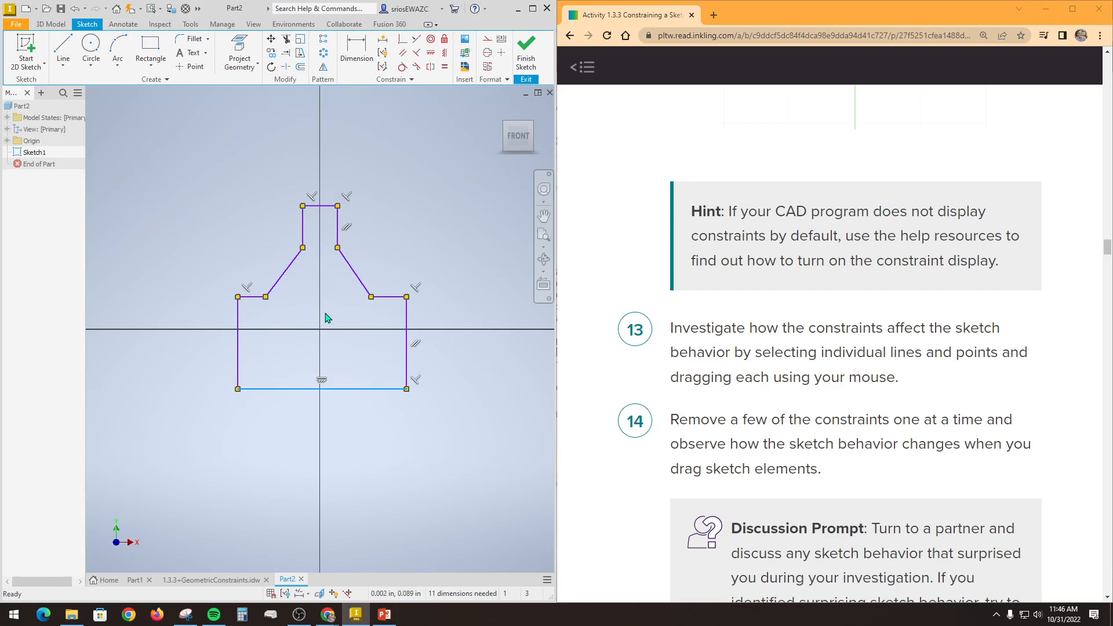
mouse_move(371, 391)
left_mouse_down()
mouse_move(372, 318)
mouse_move(370, 390)
left_mouse_up()
left_click(74, 8)
left_click(74, 8)
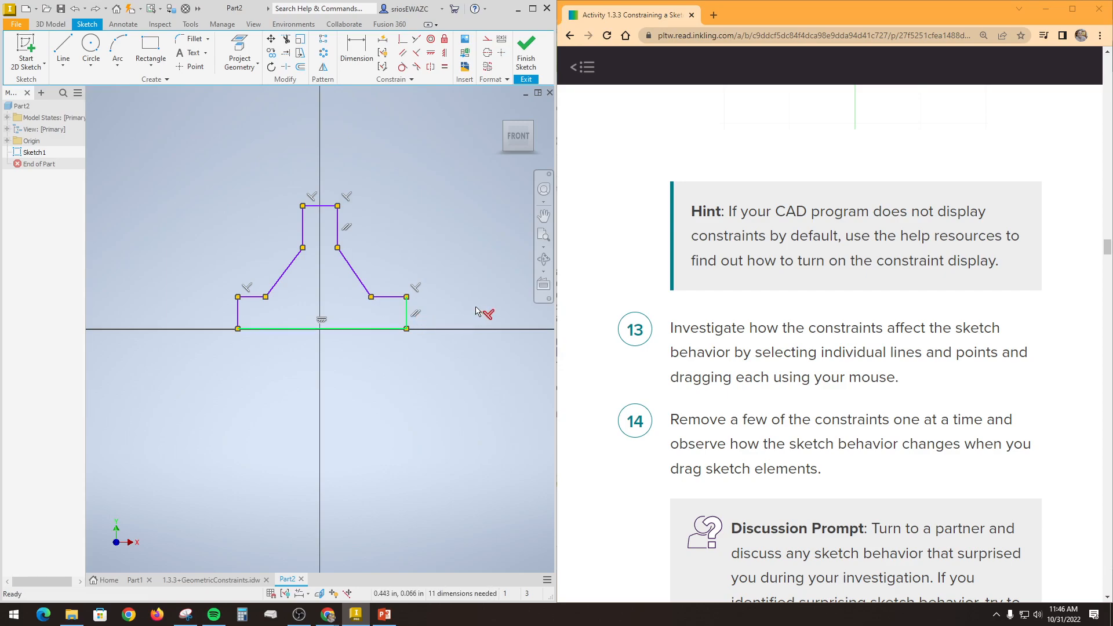
Move the parallel constraint symbol clear of the polygon's right vertical edge, try shifting that edge outward, and undo the edge's shift.
mouse_move(412, 311)
left_mouse_down()
mouse_move(467, 311)
mouse_move(348, 320)
mouse_move(515, 323)
mouse_move(404, 326)
mouse_move(429, 325)
left_mouse_up()
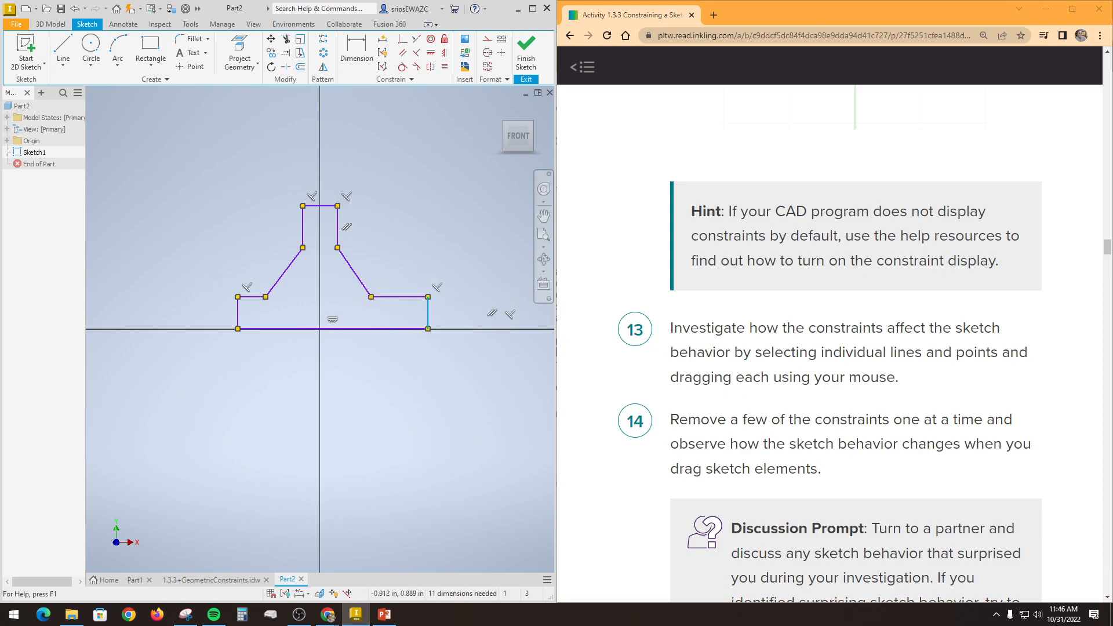
left_click(75, 9)
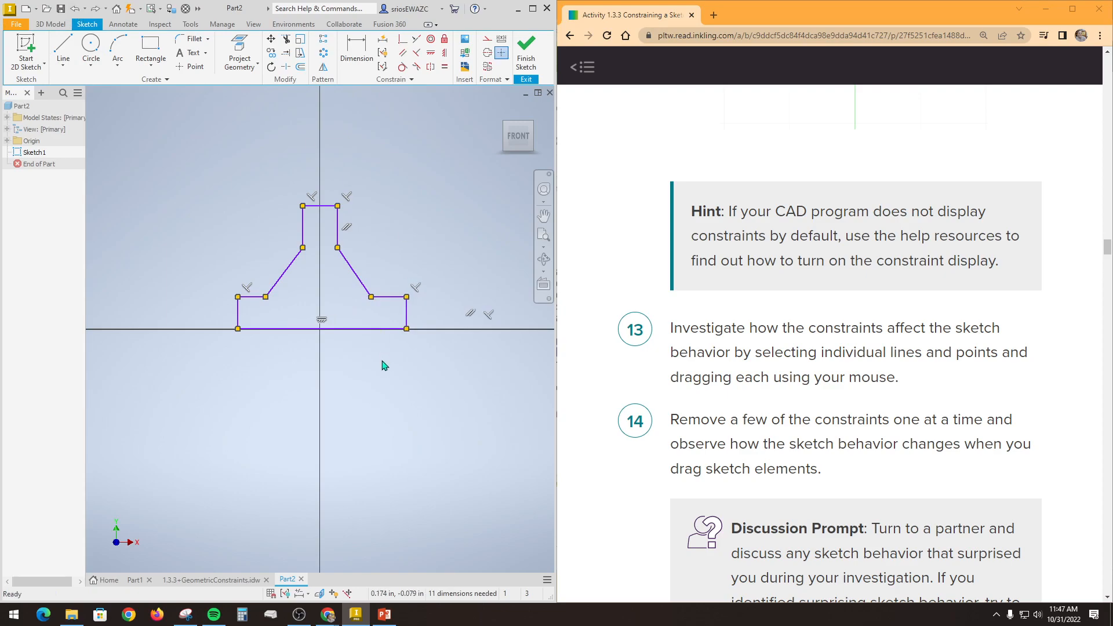
Test the right ledge by moving it up above the polygon's top edge and down below the base, undoing each move.
left_click_drag(395, 303, 417, 177)
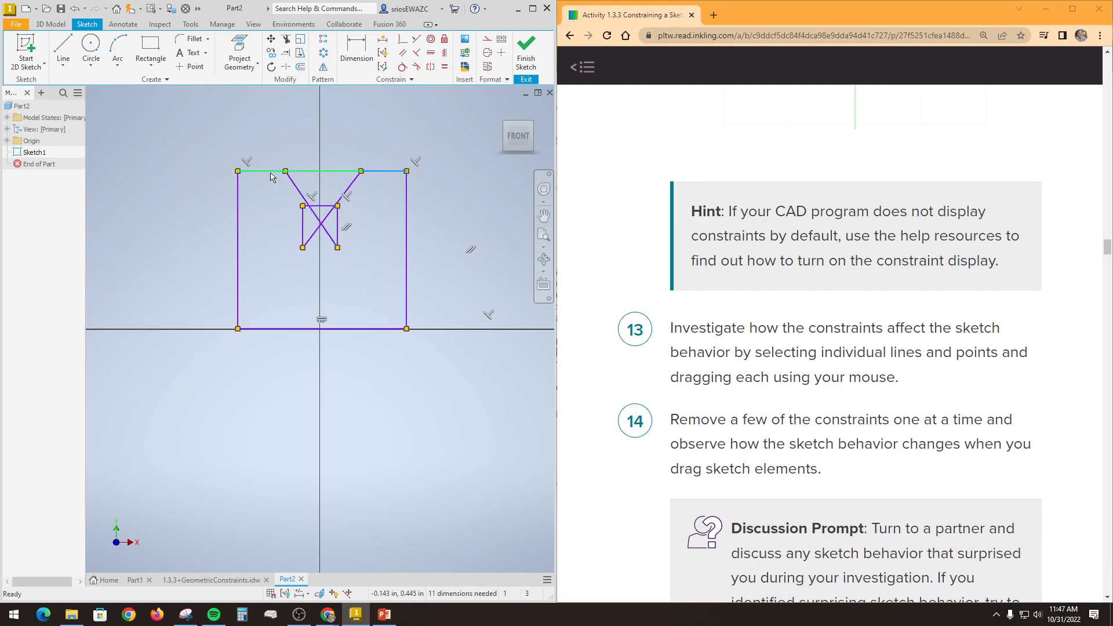
left_click(75, 10)
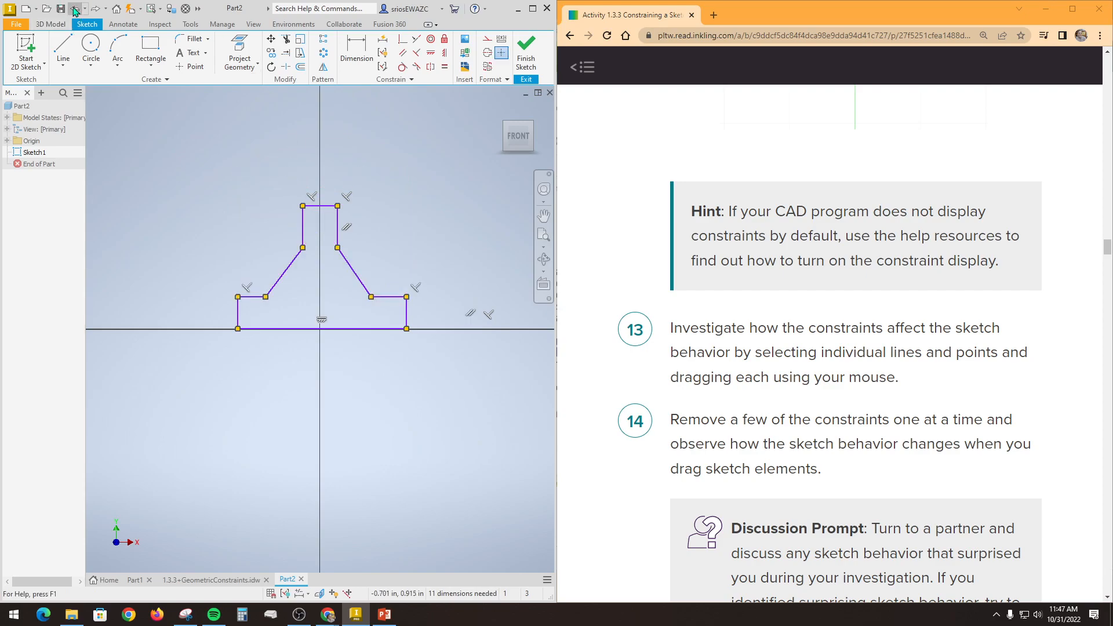
left_click_drag(407, 328, 406, 388)
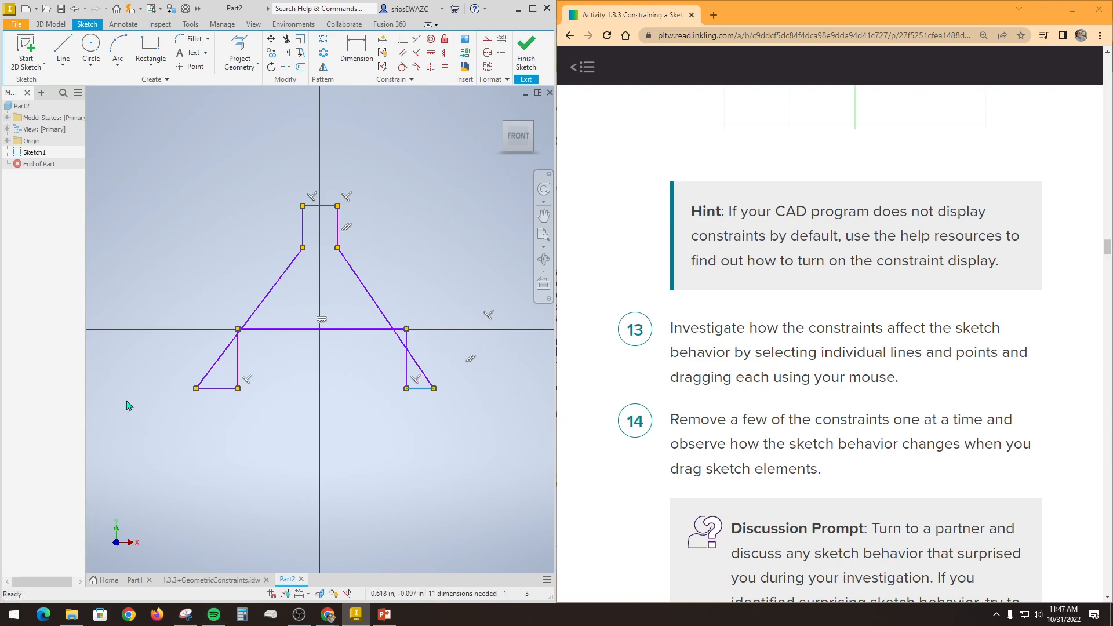
left_click(75, 8)
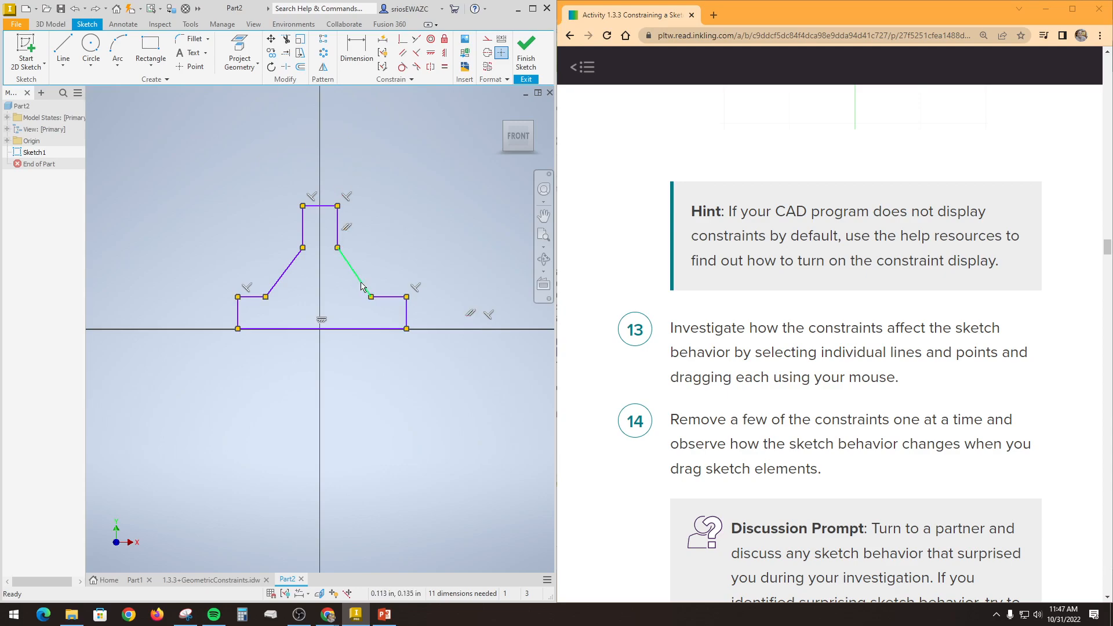
Test the right diagonal by moving it outward and inward toward the vertical axis, and undo both moves.
left_click_drag(361, 286, 429, 267)
left_click(430, 266)
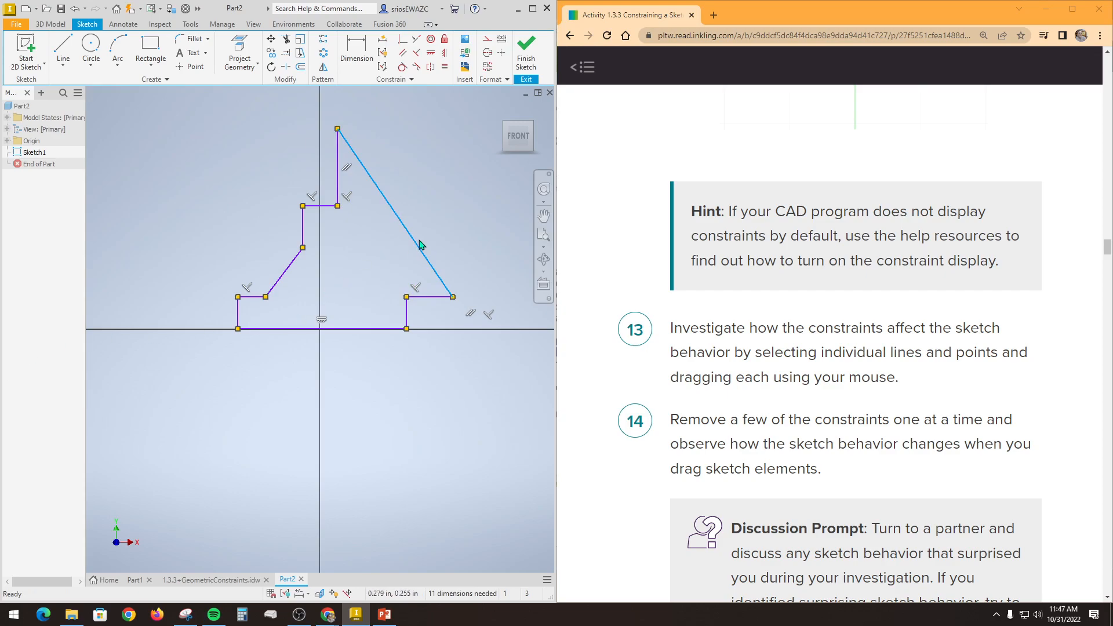
left_click_drag(414, 245, 329, 293)
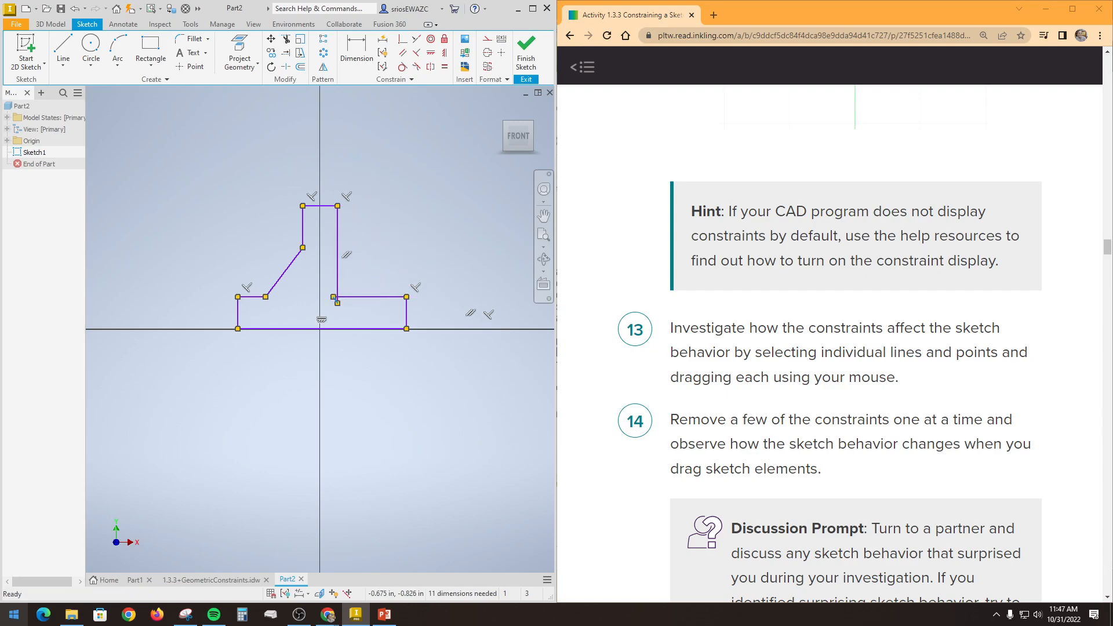
left_click(75, 8)
left_click(75, 8)
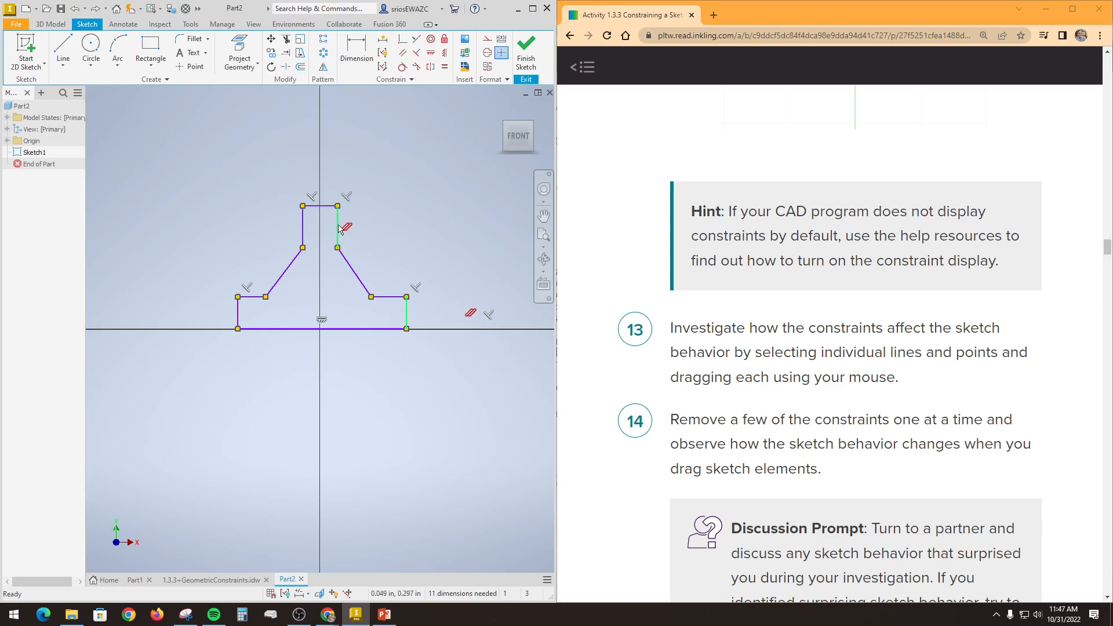
Move the parallel constraint symbol clear of the neck's right vertical edge, and undo the downward shift of the top edge.
mouse_move(347, 227)
left_mouse_down()
mouse_move(400, 232)
mouse_move(328, 230)
mouse_move(383, 232)
mouse_move(329, 231)
mouse_move(360, 235)
mouse_move(360, 167)
mouse_move(359, 313)
mouse_move(358, 251)
mouse_move(329, 239)
mouse_move(338, 136)
mouse_move(352, 384)
mouse_move(347, 184)
mouse_move(457, 250)
mouse_move(368, 174)
mouse_move(398, 192)
mouse_move(406, 395)
mouse_move(403, 219)
left_mouse_up()
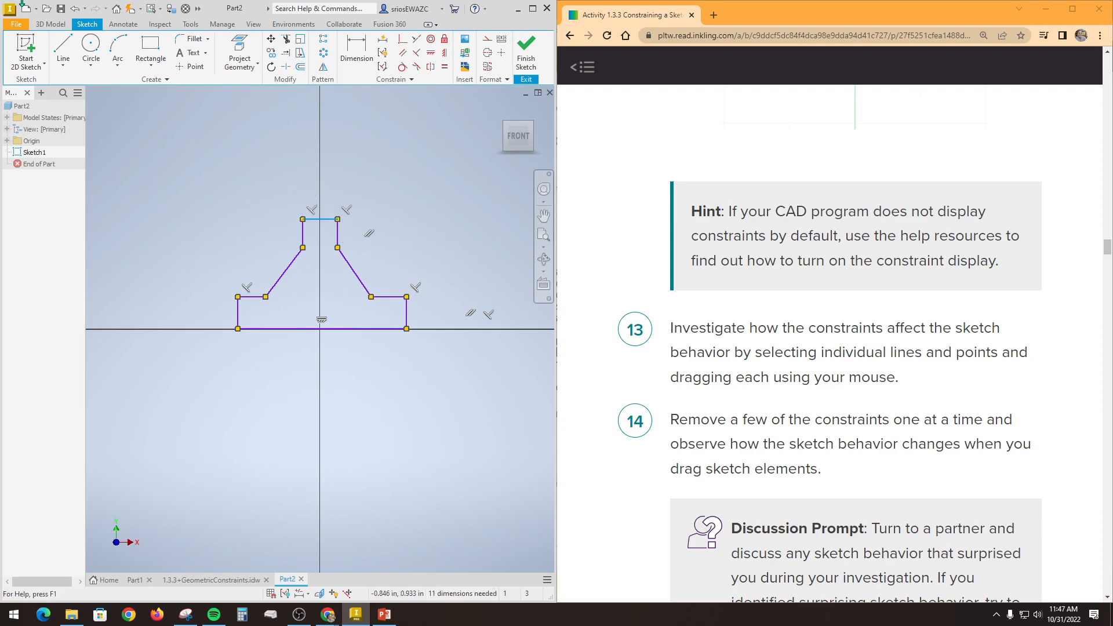
left_click(76, 12)
Test the left diagonal by moving it outward and the base's left vertical edge by nudging it, undoing each move.
left_click_drag(285, 272, 222, 213)
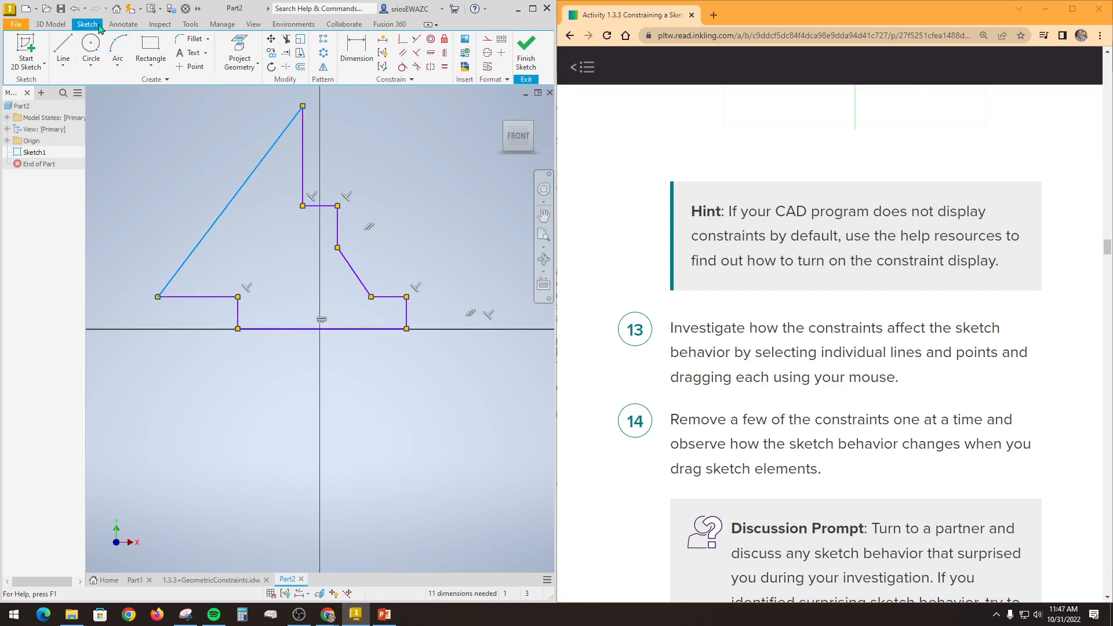
left_click(74, 9)
mouse_move(236, 316)
left_mouse_down()
mouse_move(209, 319)
mouse_move(291, 323)
mouse_move(230, 320)
mouse_move(239, 317)
left_mouse_up()
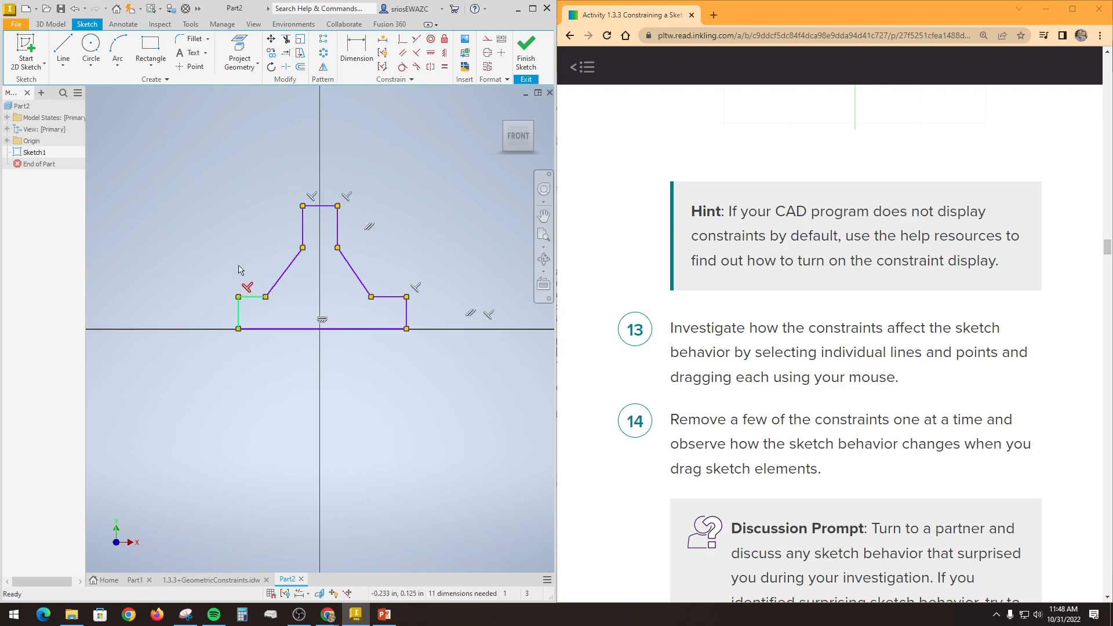
left_click(75, 9)
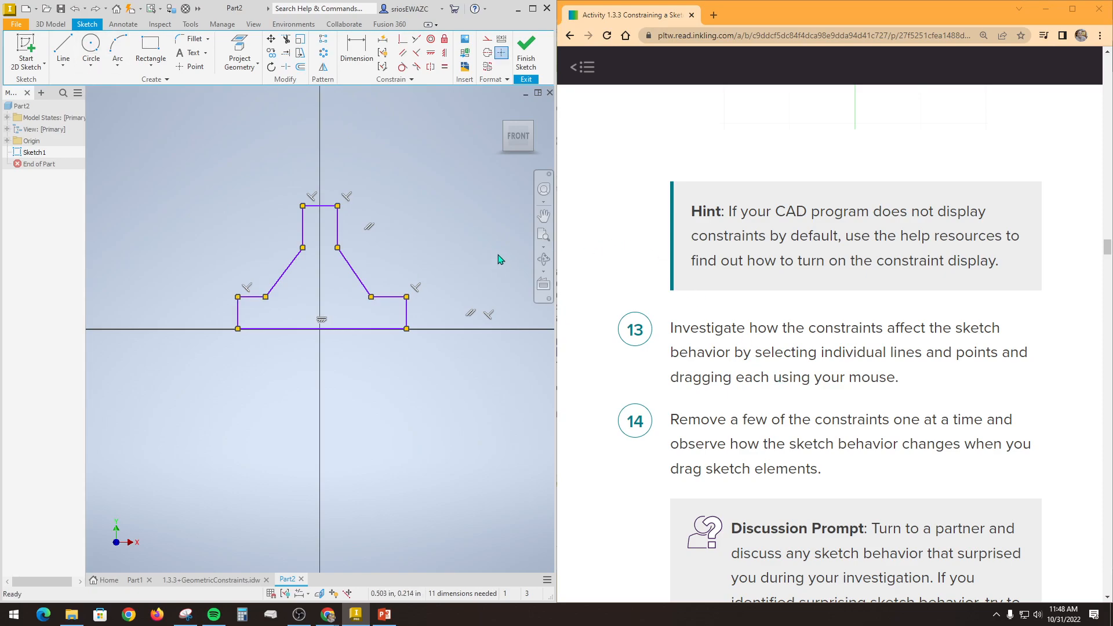
Move the perpendicular constraint symbols at both top corners of the polygon outward, clear of the geometry.
left_click_drag(337, 206, 376, 187)
mouse_move(338, 206)
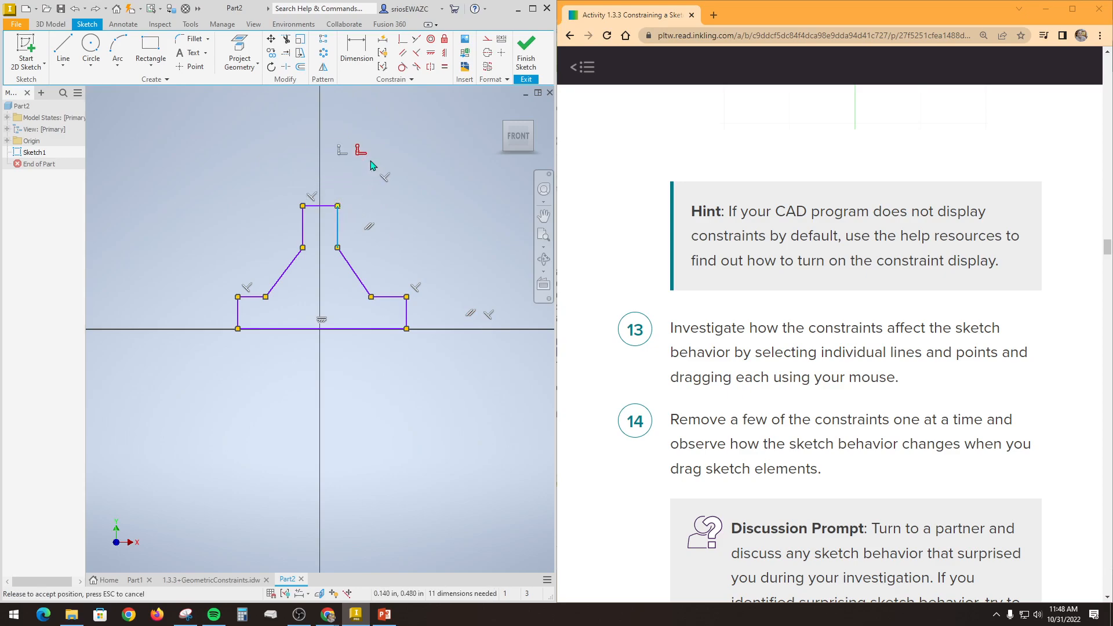
left_click_drag(303, 207, 297, 178)
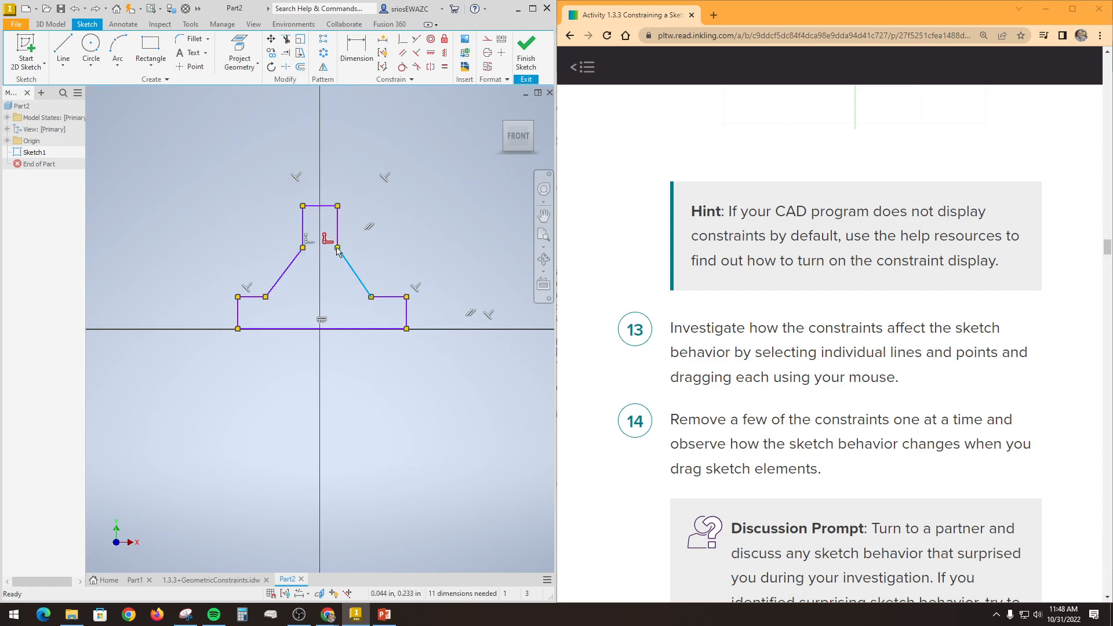
Move the perpendicular constraint symbols at the outer corners of the right and left ledges clear of the geometry.
scroll(376, 300, "up", 6)
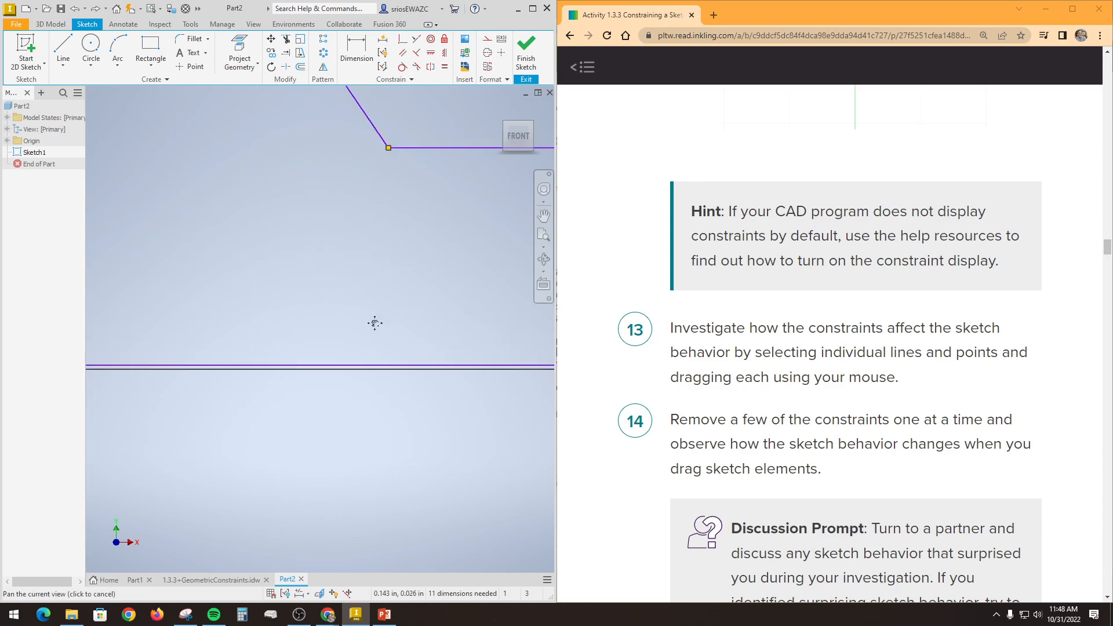
mouse_move(311, 280)
left_mouse_down()
mouse_move(333, 246)
mouse_move(311, 273)
mouse_move(325, 254)
left_mouse_up()
scroll(345, 356, "down", 6)
left_click_drag(395, 330, 427, 291)
mouse_move(386, 340)
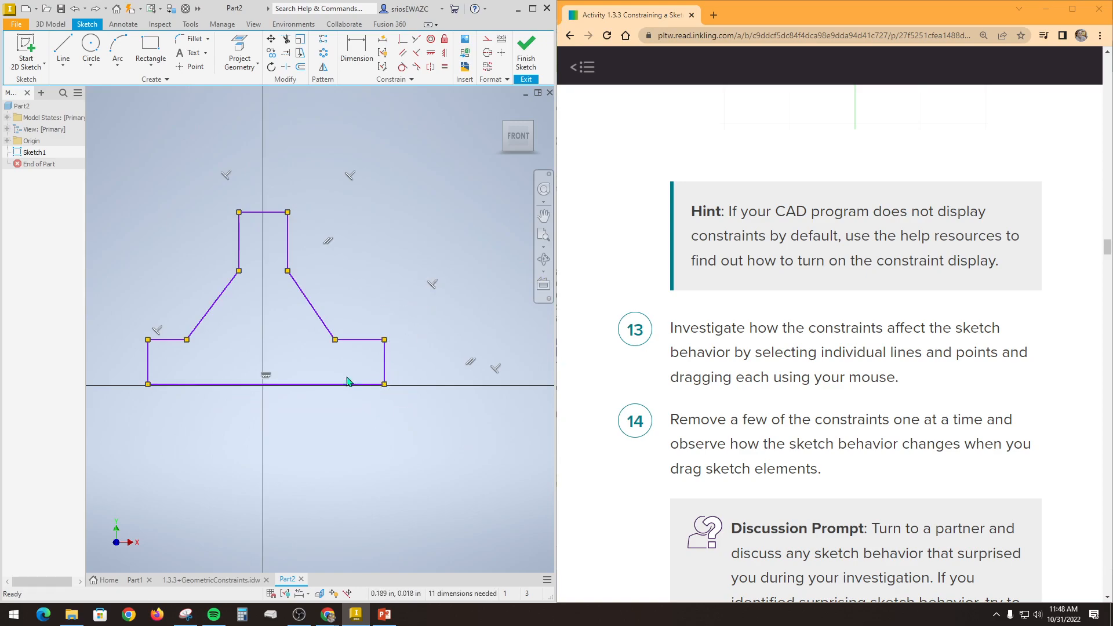
left_click_drag(139, 380, 133, 388)
left_click_drag(151, 339, 124, 319)
Delete the perpendicular constraint between the left ledge and the base's left vertical edge.
scroll(750, 449, "down", 1)
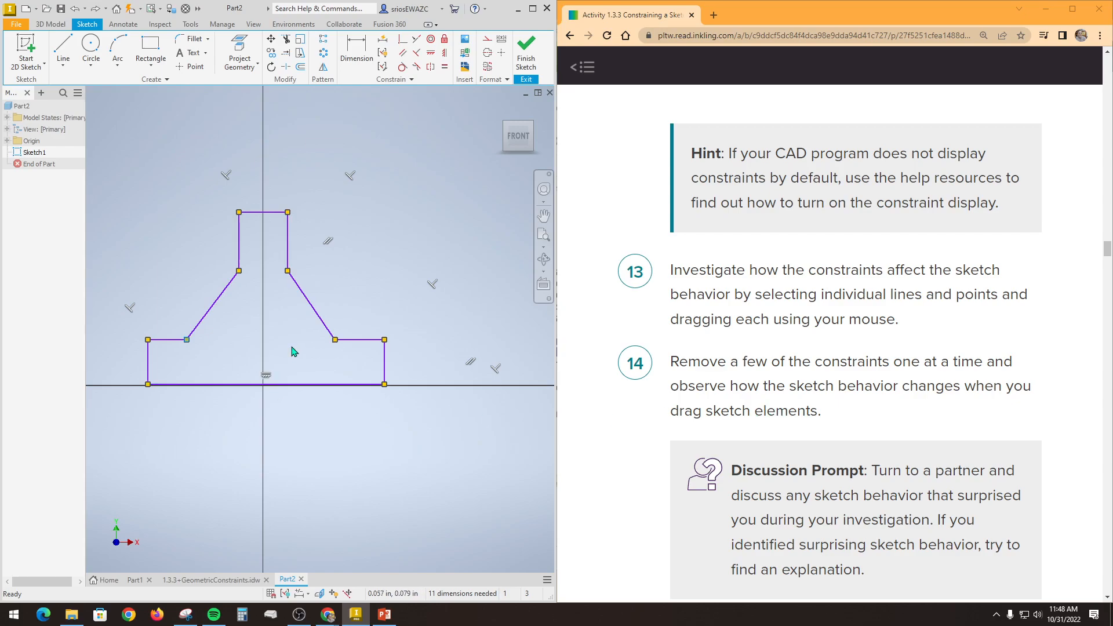
right_click(129, 308)
left_click(134, 273)
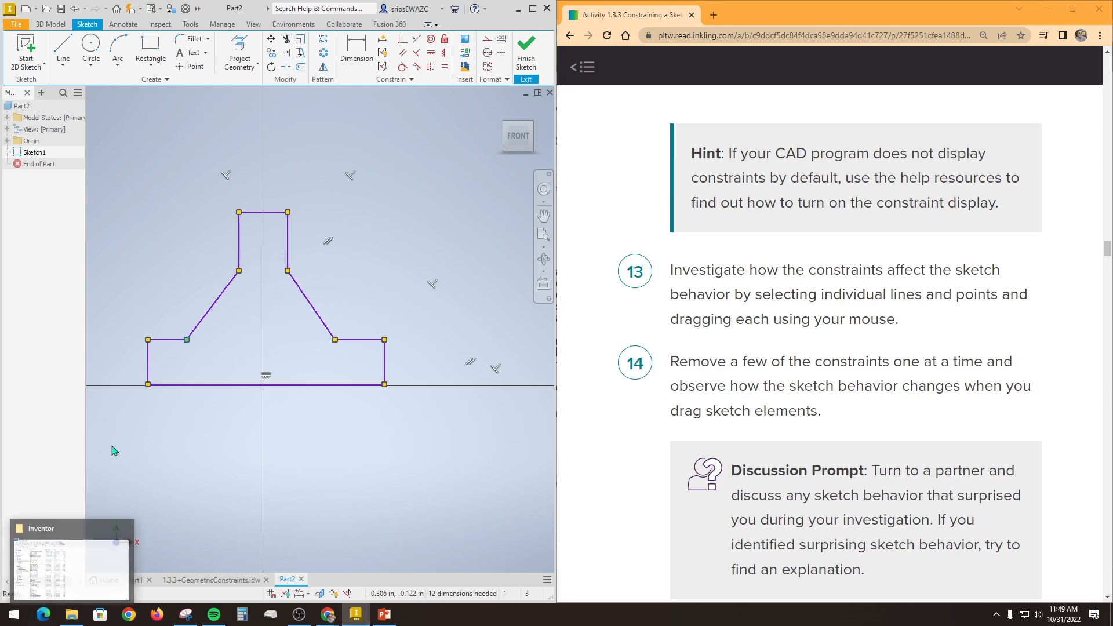
Test the left ledge by moving it upward, undo that move, and nudge the base's left vertical edge.
mouse_move(147, 342)
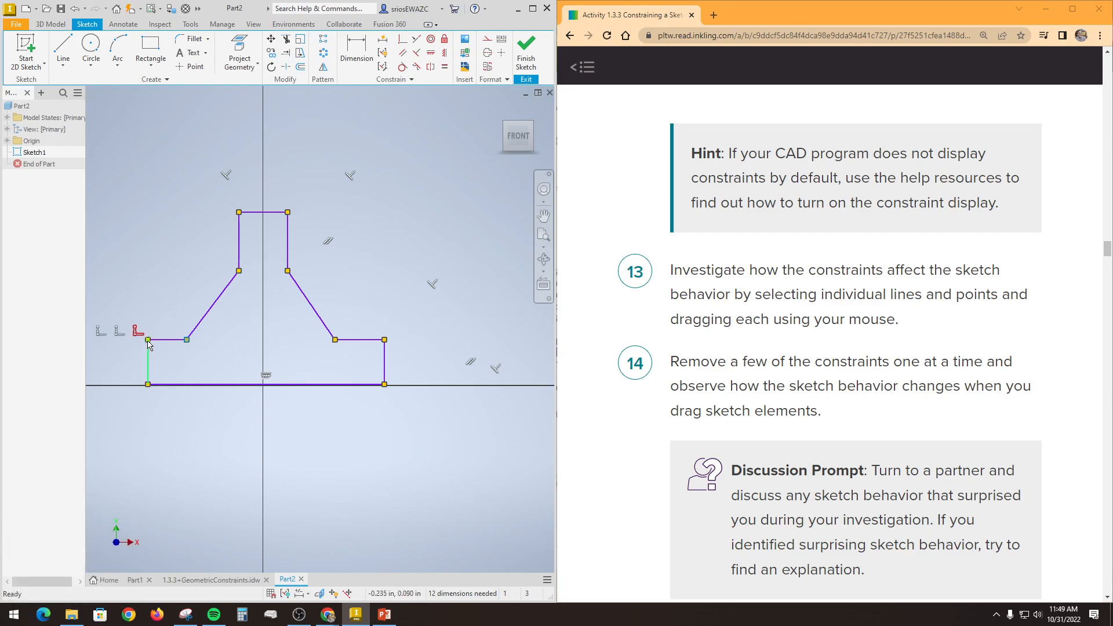
mouse_move(149, 341)
left_mouse_down()
mouse_move(163, 323)
mouse_move(145, 310)
mouse_move(155, 332)
mouse_move(165, 296)
left_mouse_up()
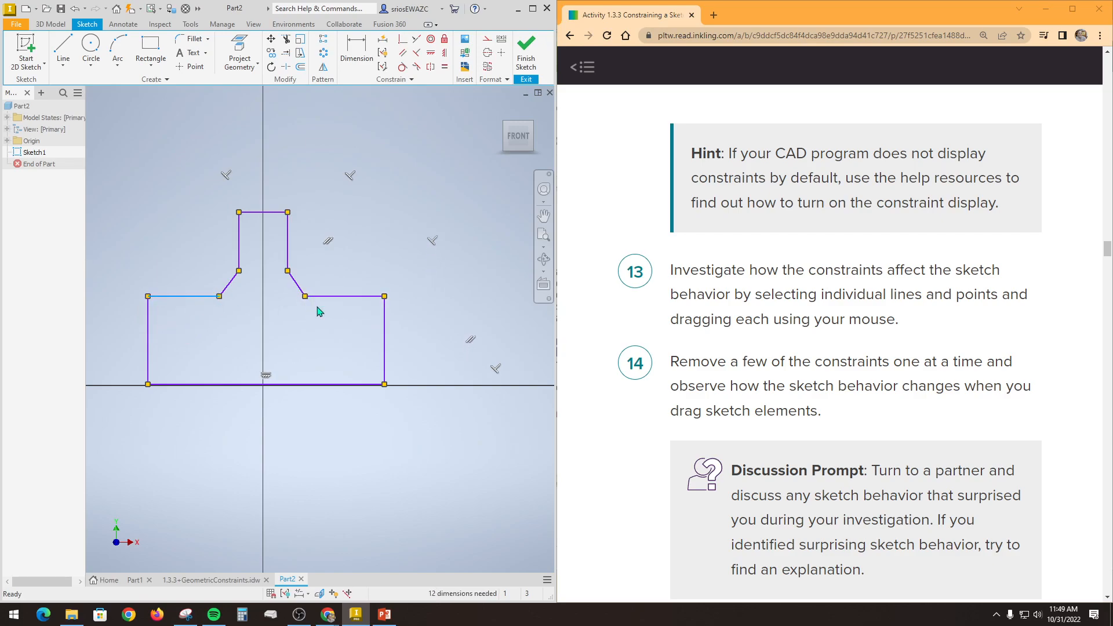
left_click(74, 8)
mouse_move(149, 367)
left_mouse_down()
mouse_move(129, 362)
mouse_move(104, 324)
mouse_move(135, 316)
mouse_move(149, 353)
mouse_move(152, 341)
left_mouse_up()
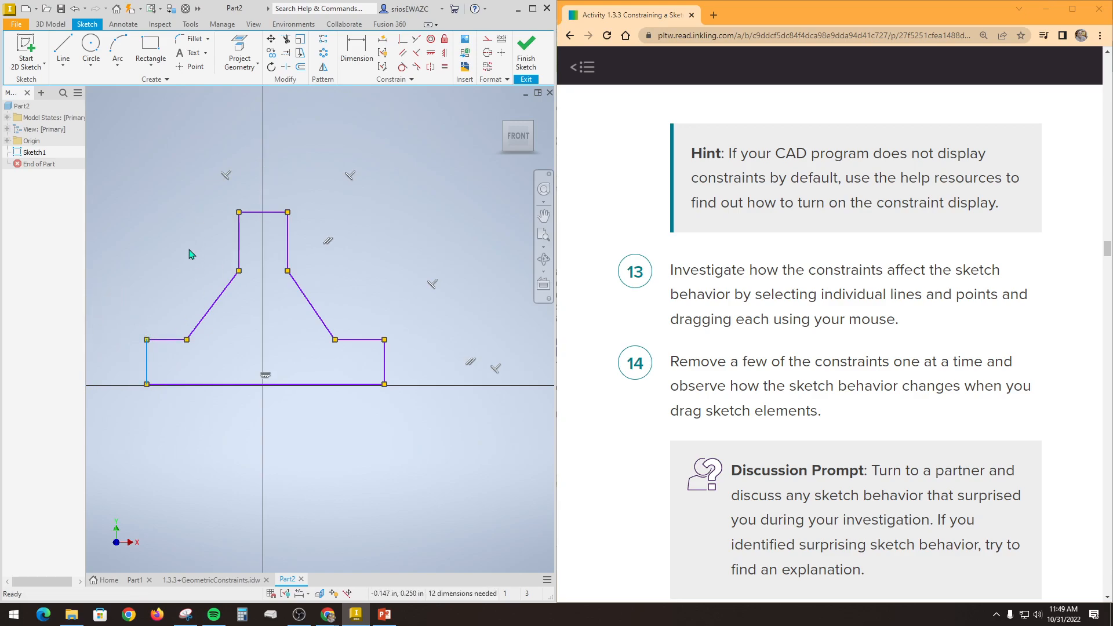
Delete the perpendicular constraints at both top corners of the polygon.
scroll(971, 441, "down", 4)
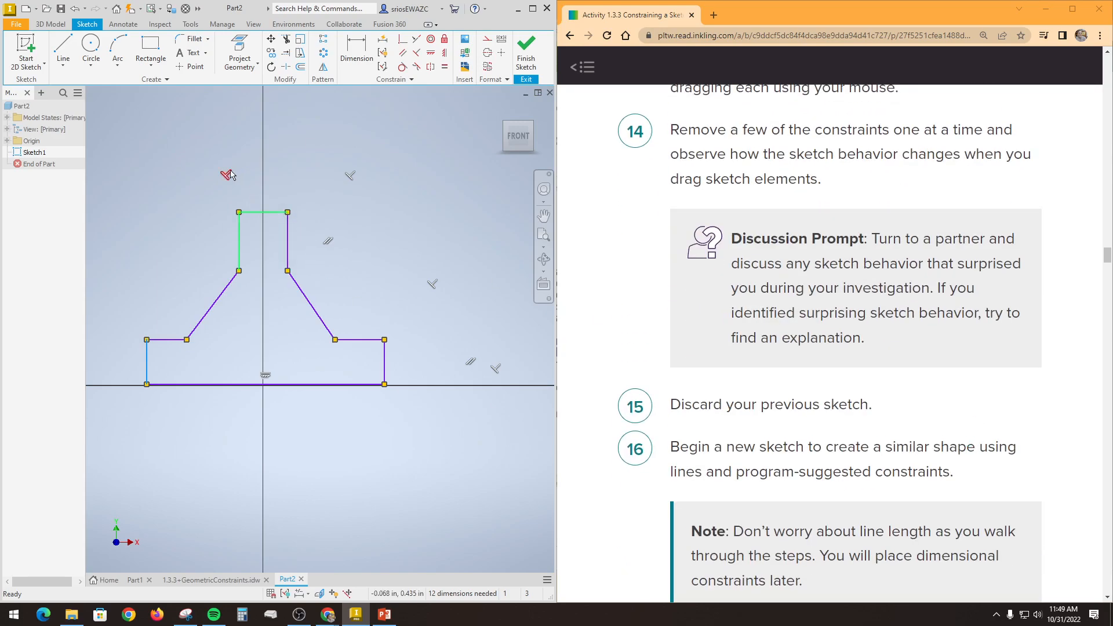
right_click(229, 176)
left_click(228, 206)
right_click(225, 175)
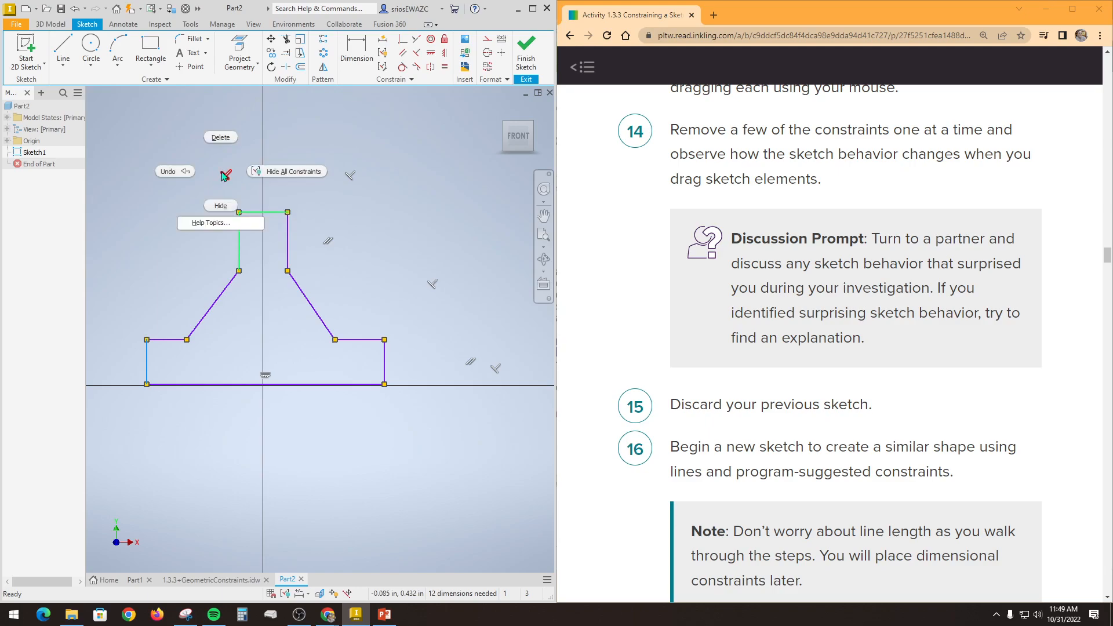
left_click(235, 137)
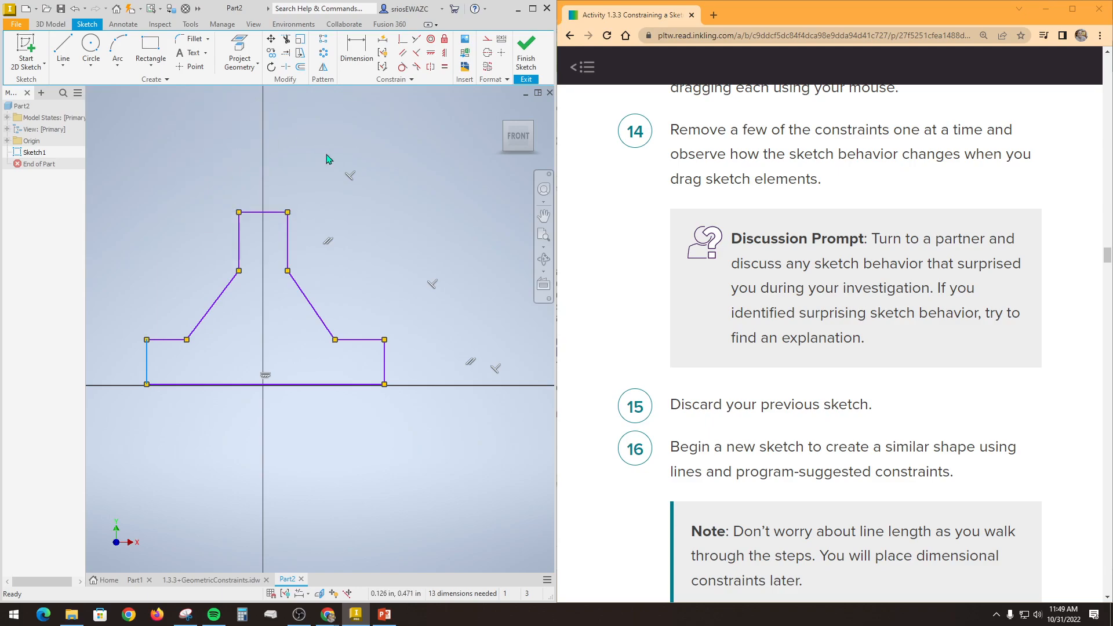
right_click(349, 175)
left_click(358, 141)
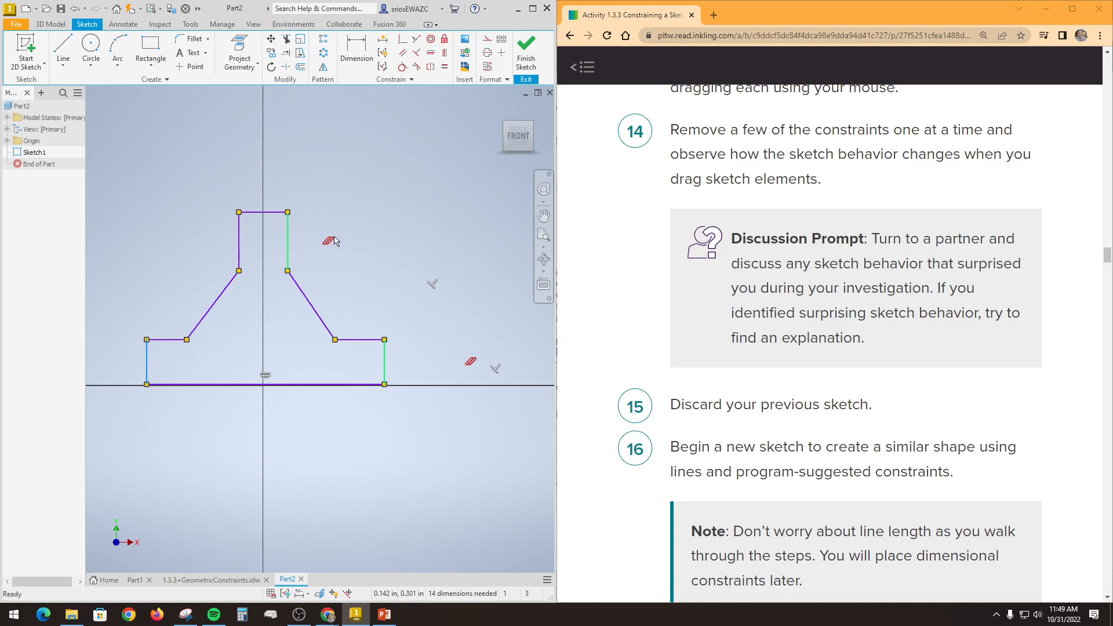
Delete the parallel constraint between the right vertical edges, both perpendicular constraints on the base's right side, and the bottom edge's horizontal constraint.
right_click(333, 243)
left_click(339, 210)
right_click(432, 284)
left_click(432, 250)
right_click(495, 369)
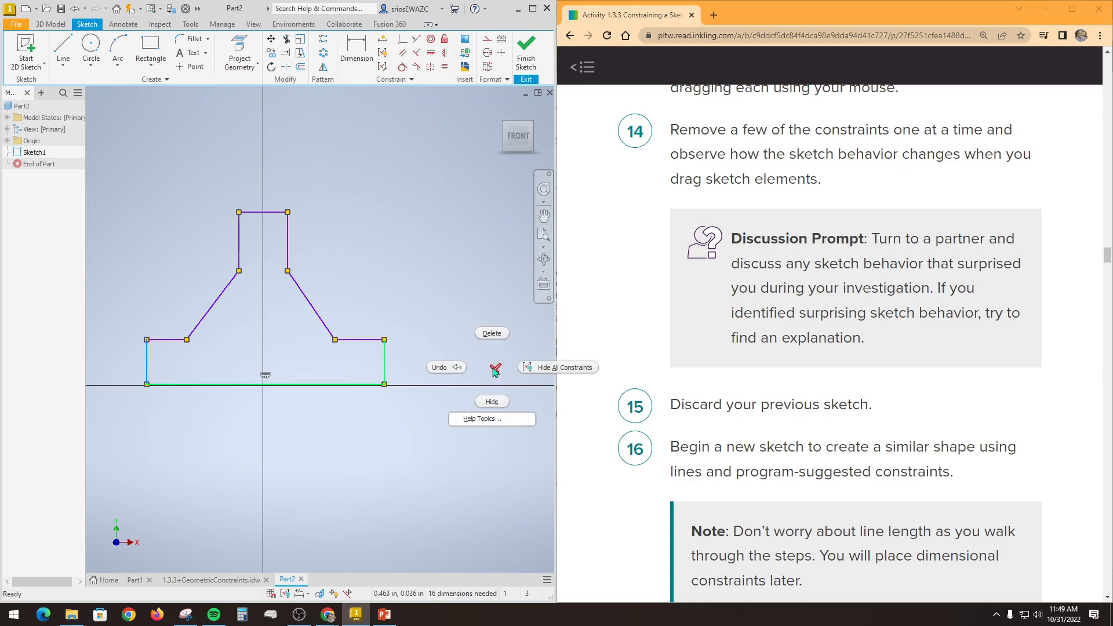
left_click(489, 336)
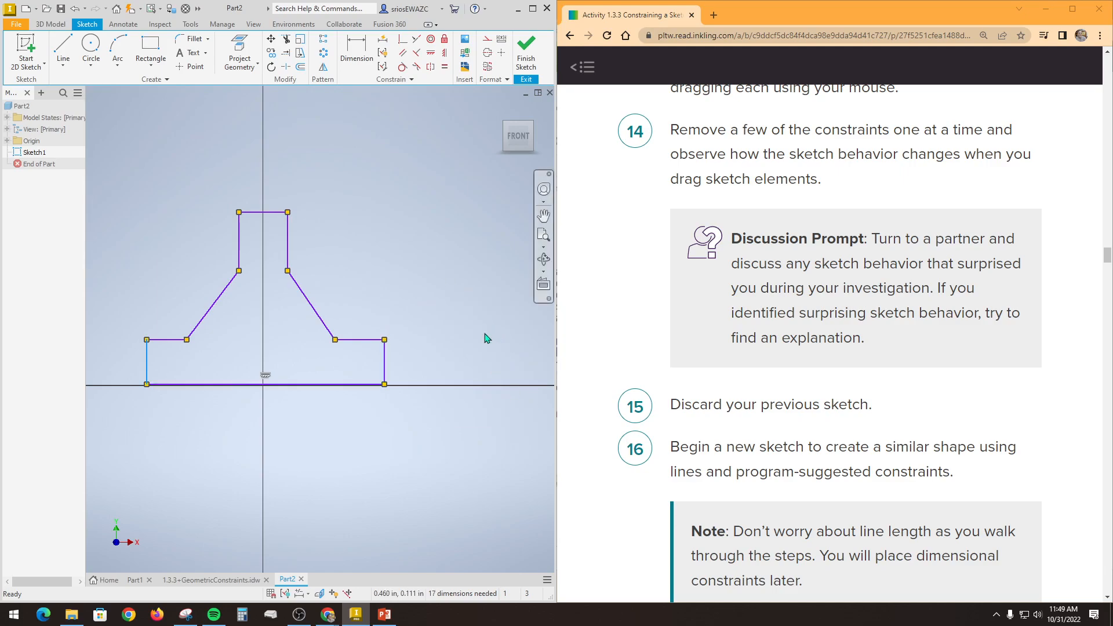
right_click(265, 377)
left_click(268, 347)
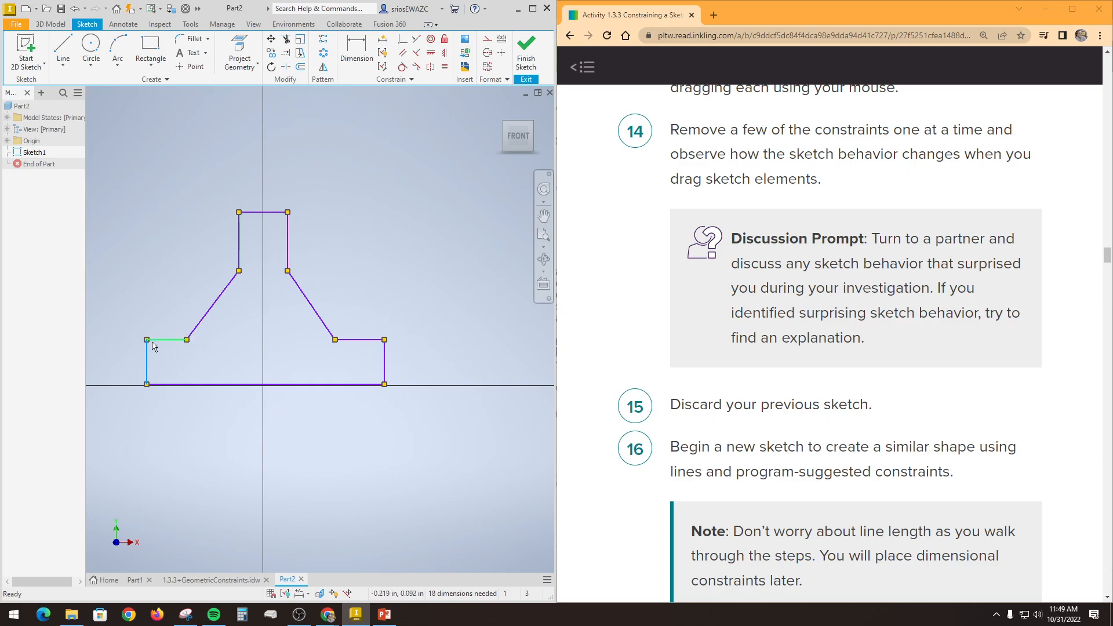
Delete the coincident constraints at the left ledge's outer corner and at the neck's lower-left corner.
right_click(137, 333)
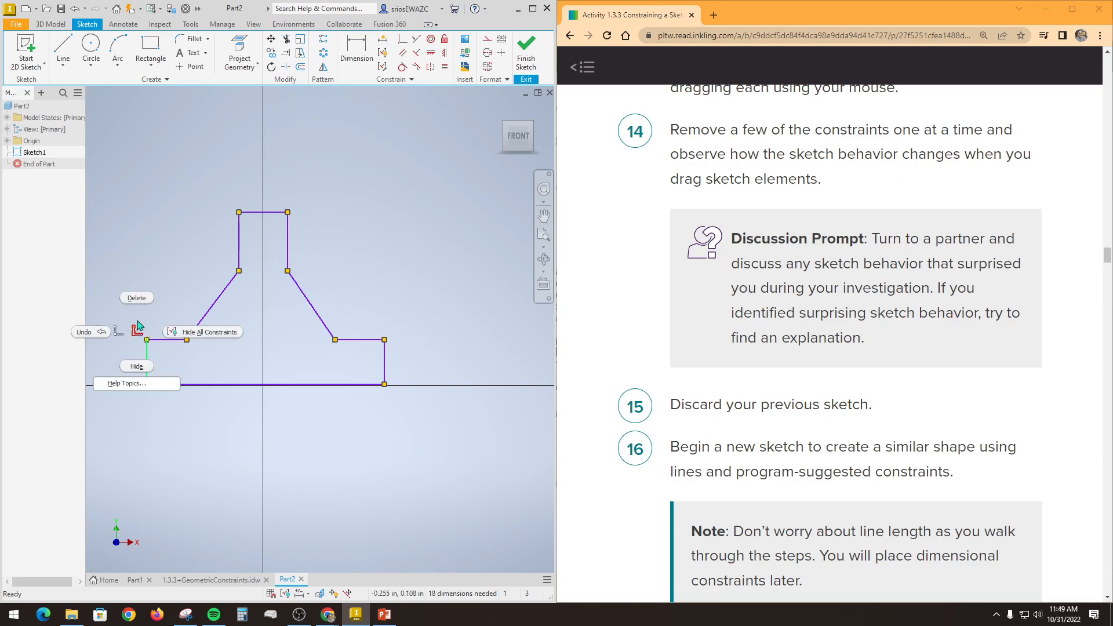
left_click(138, 301)
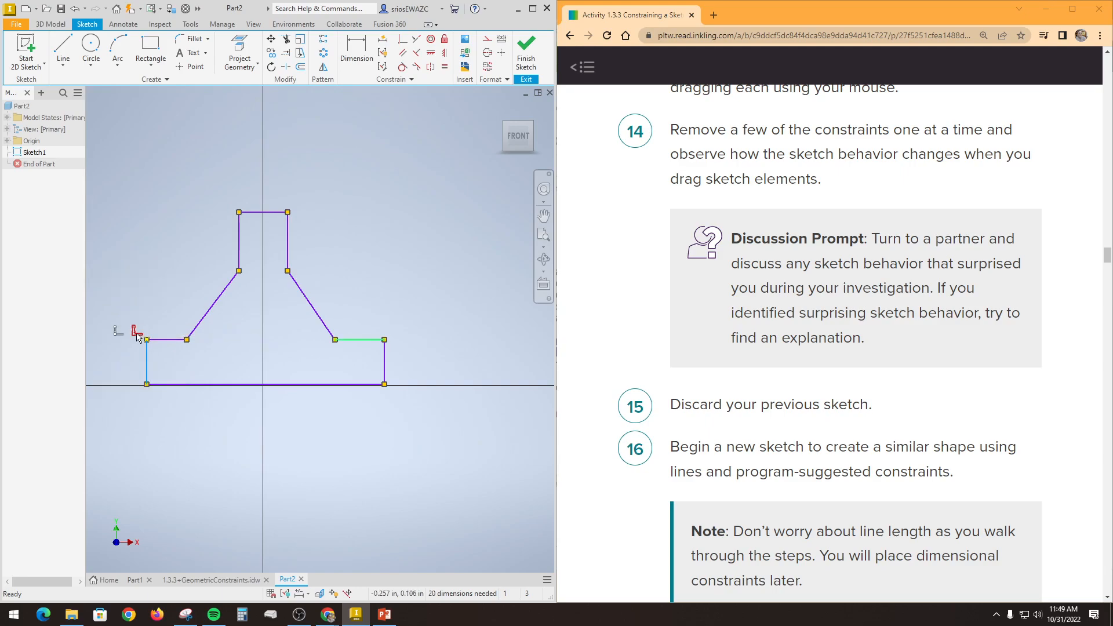
right_click(137, 333)
left_click(128, 301)
right_click(230, 265)
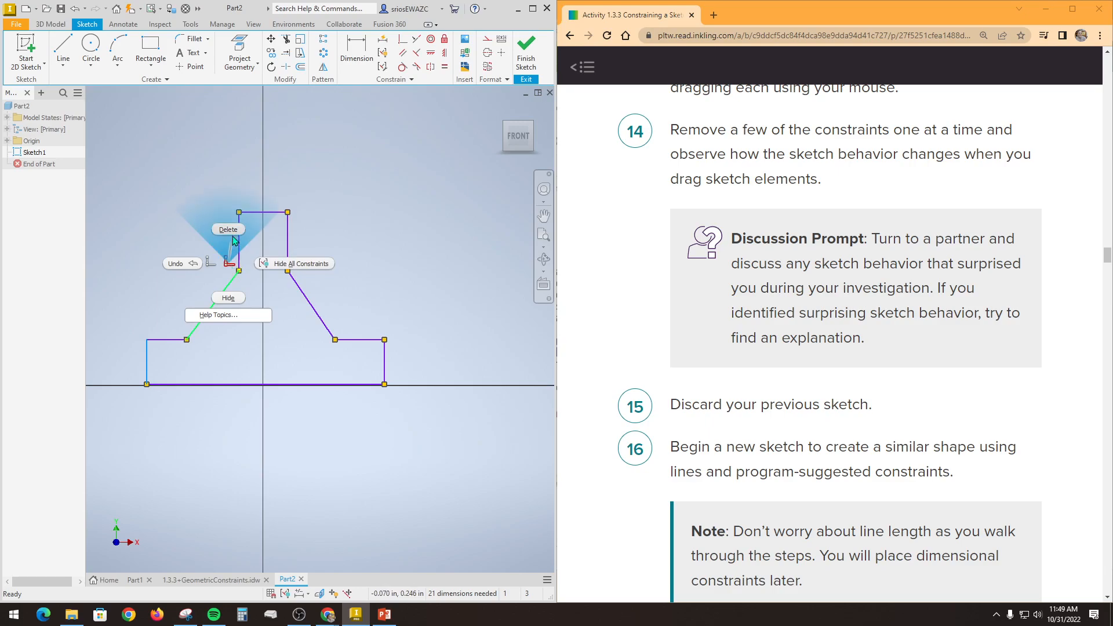
left_click(231, 231)
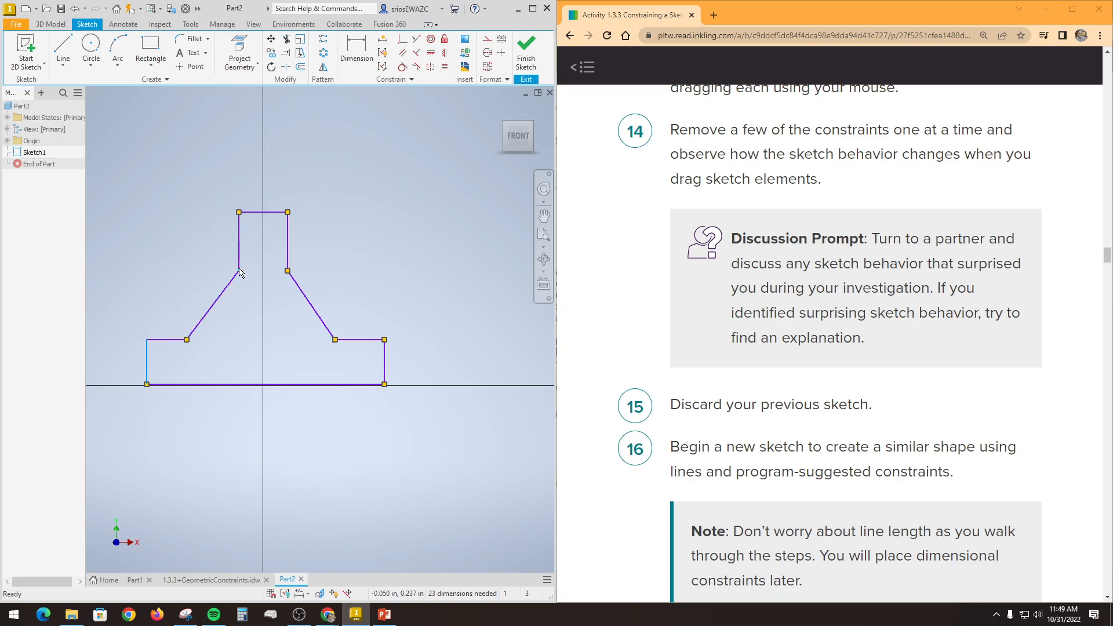
Delete the coincident constraints at the polygon's two top corners.
right_click(231, 207)
key("Escape")
right_click(228, 207)
left_click(226, 172)
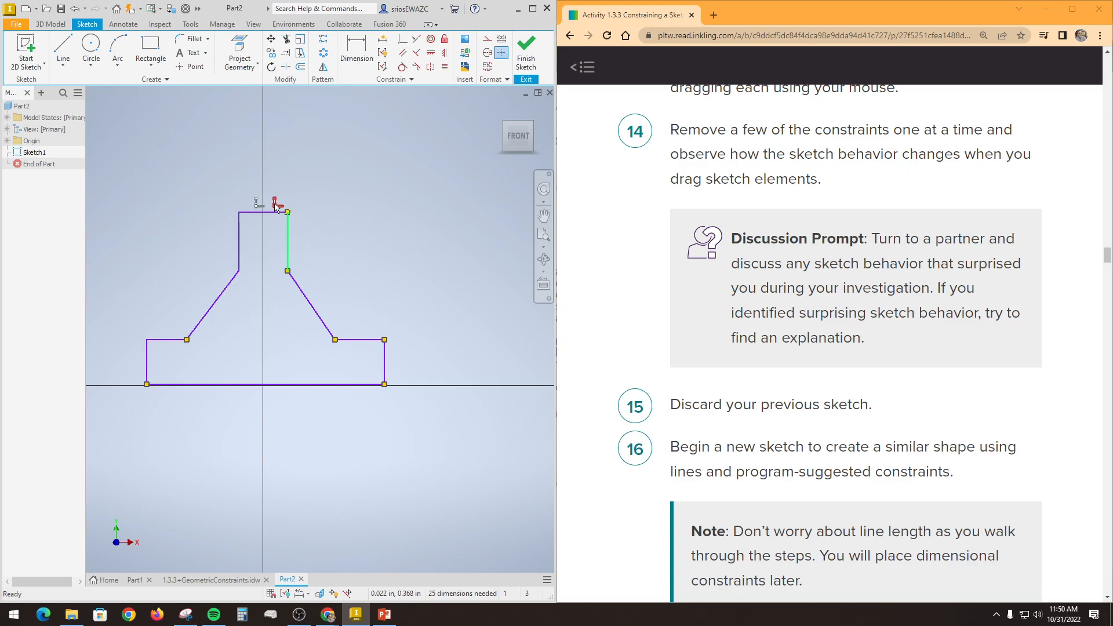
right_click(277, 207)
left_click(283, 173)
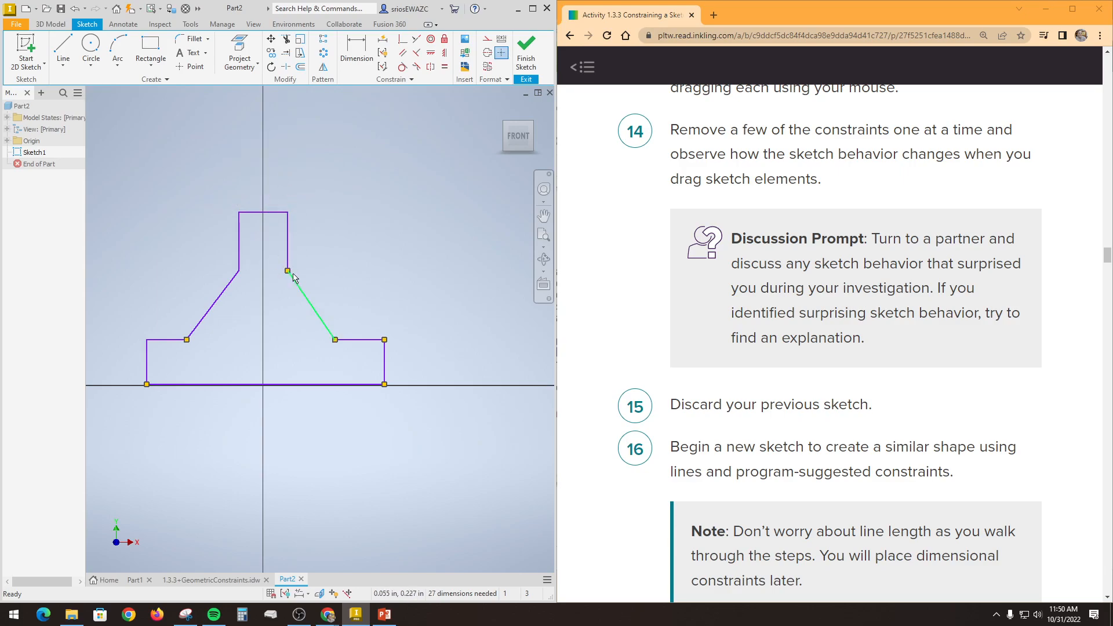
Delete the coincident constraints at the upper and lower ends of the right diagonal.
right_click(273, 261)
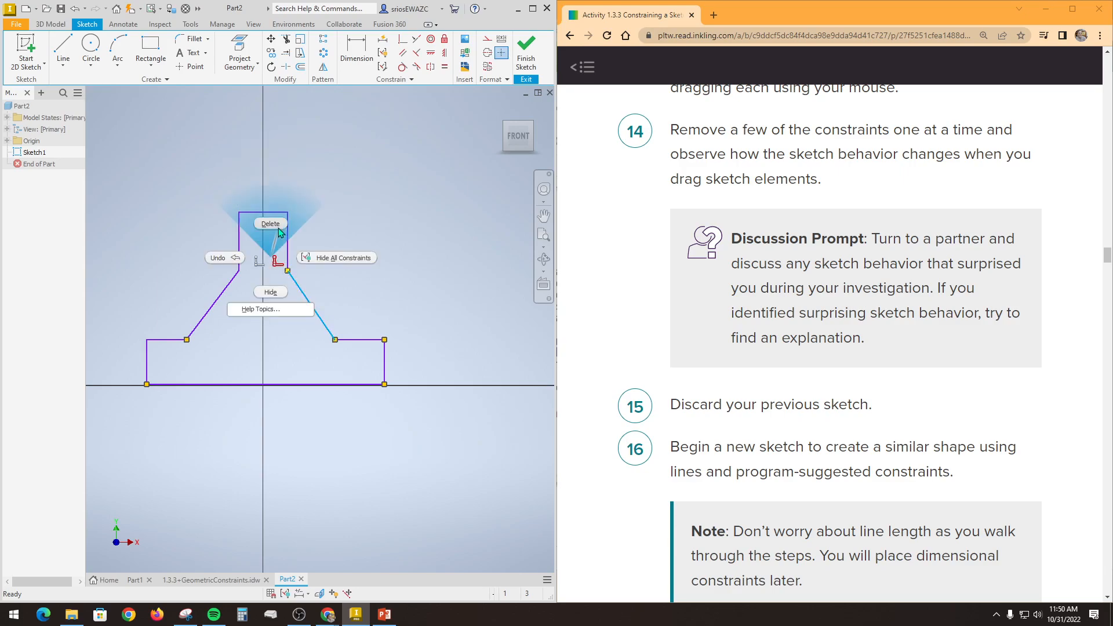
left_click(278, 230)
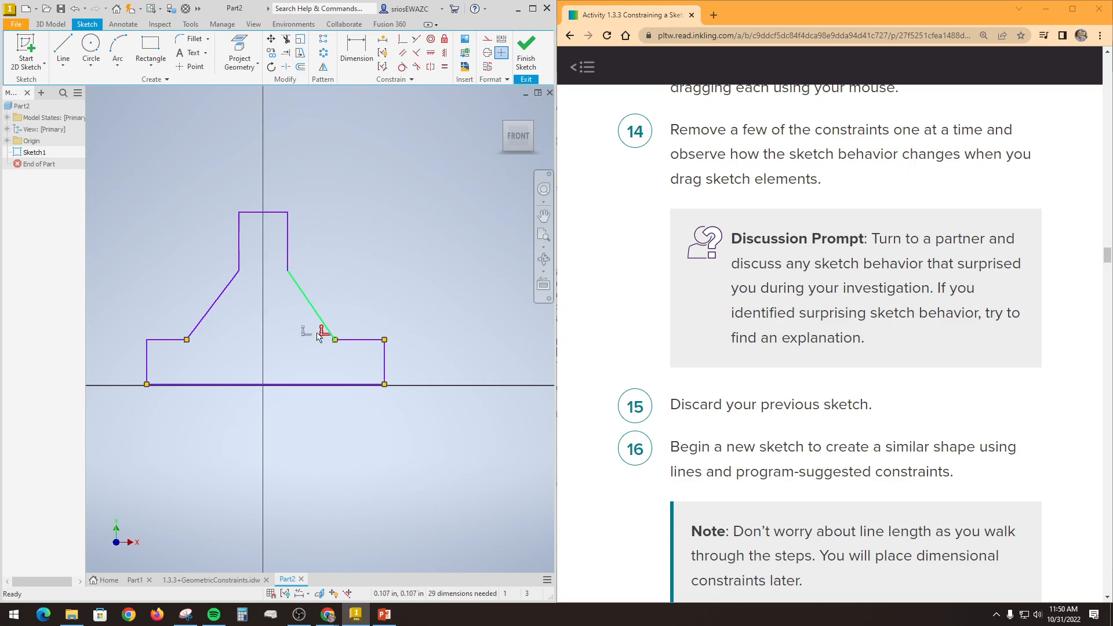
right_click(320, 332)
left_click(315, 298)
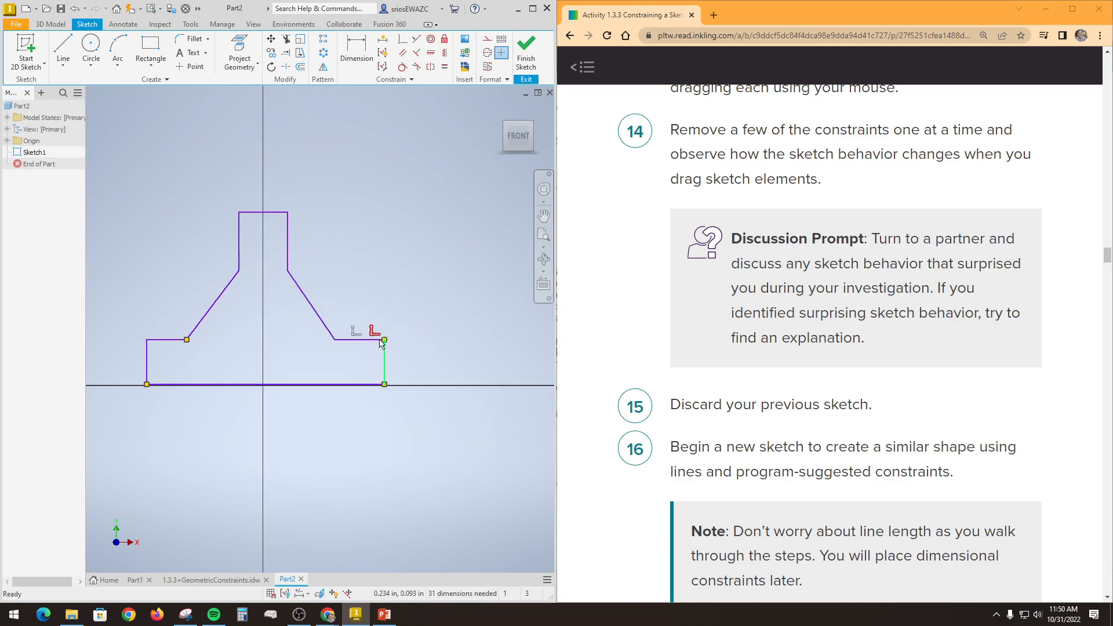
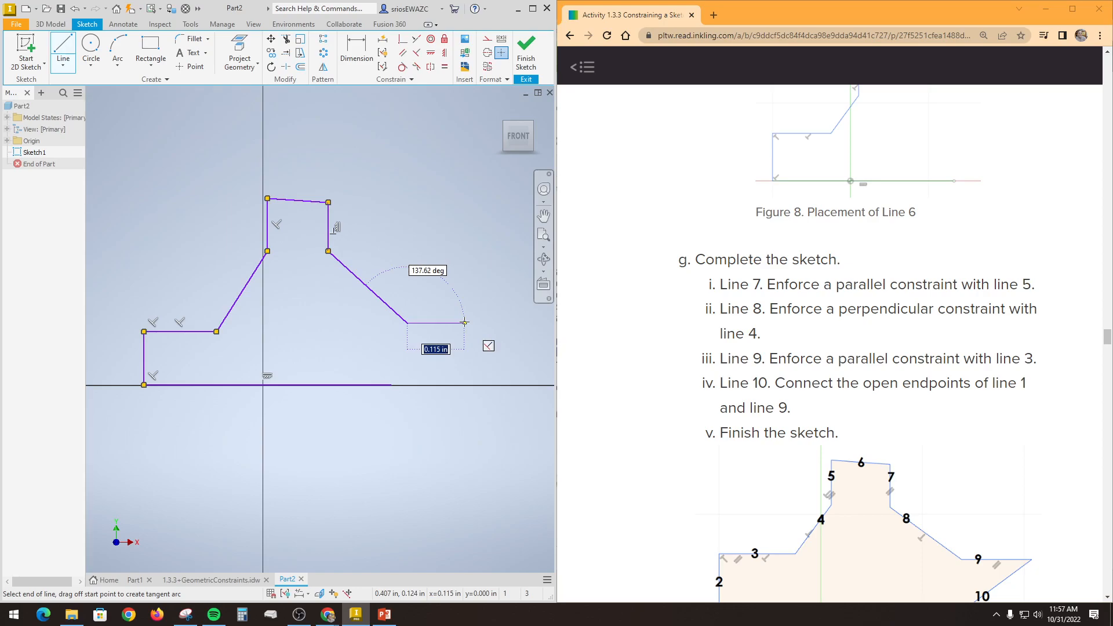
Draw line 9 about 0.115 in long, parallel to line 3, and close the profile with line 10 to line 1's open endpoint.
left_click(465, 323)
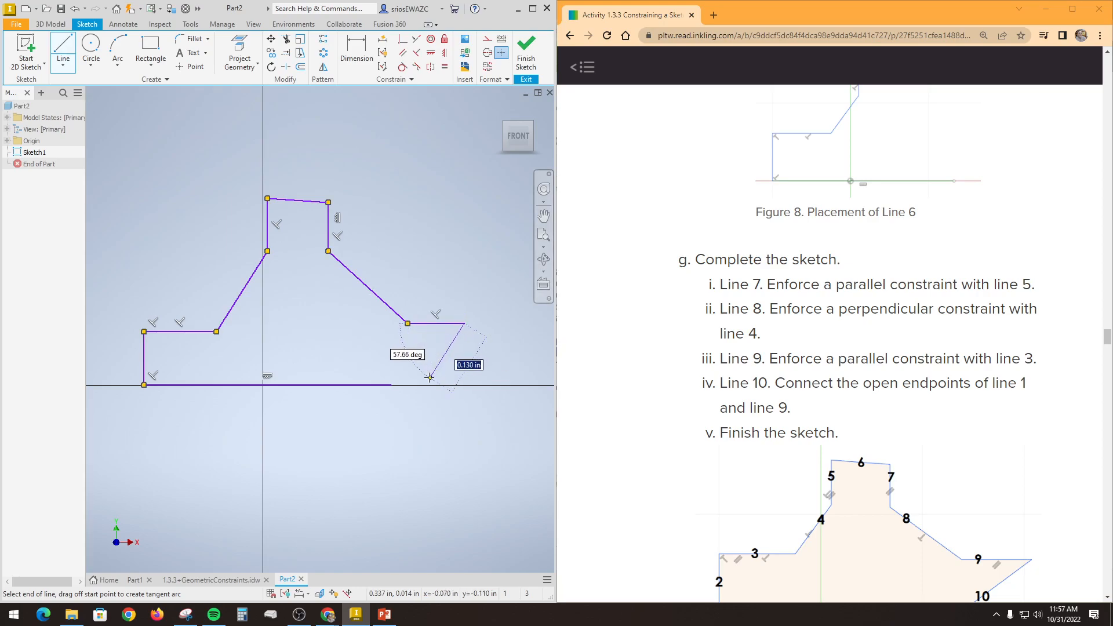
left_click(391, 385)
right_click(375, 360)
left_click(413, 360)
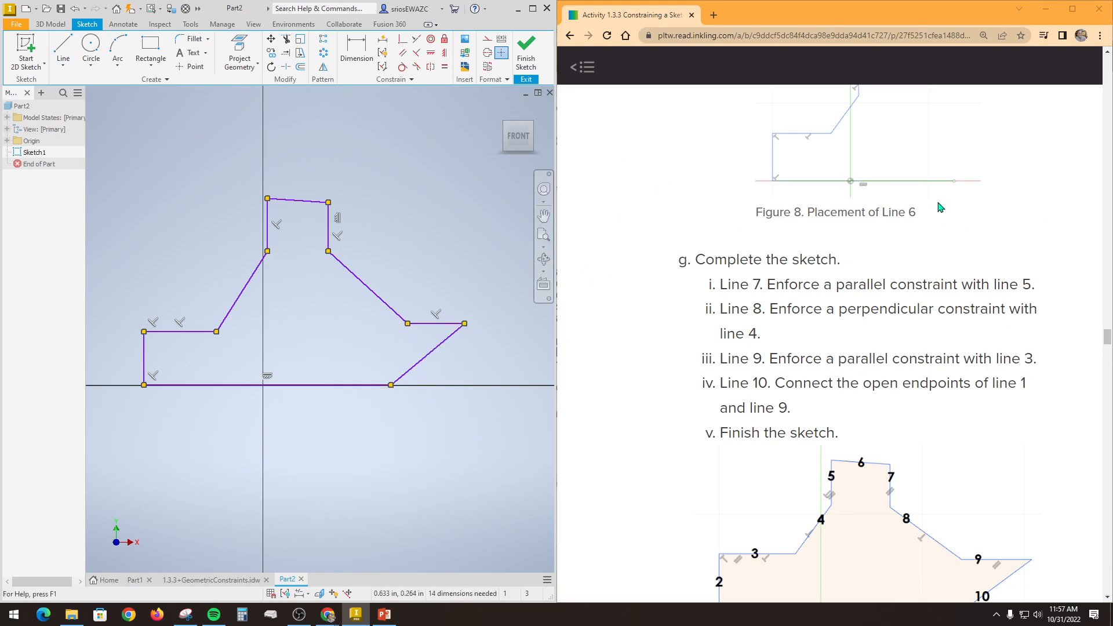
Try to apply a parallel constraint between lines 5 and 7, the neck's vertical edges.
scroll(809, 406, "down", 2)
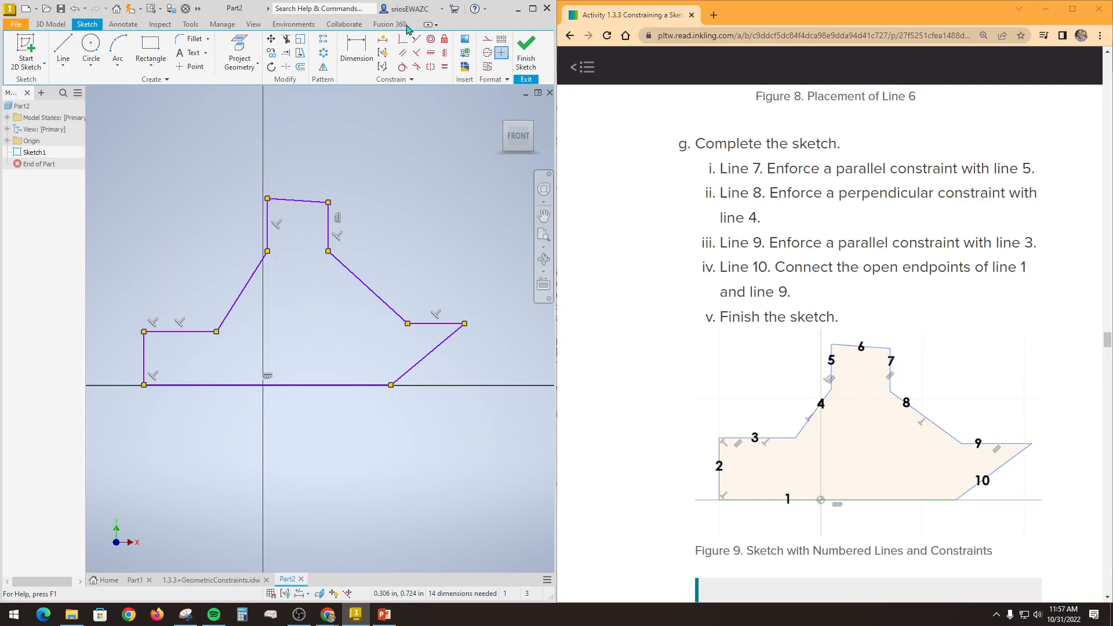
left_click(402, 53)
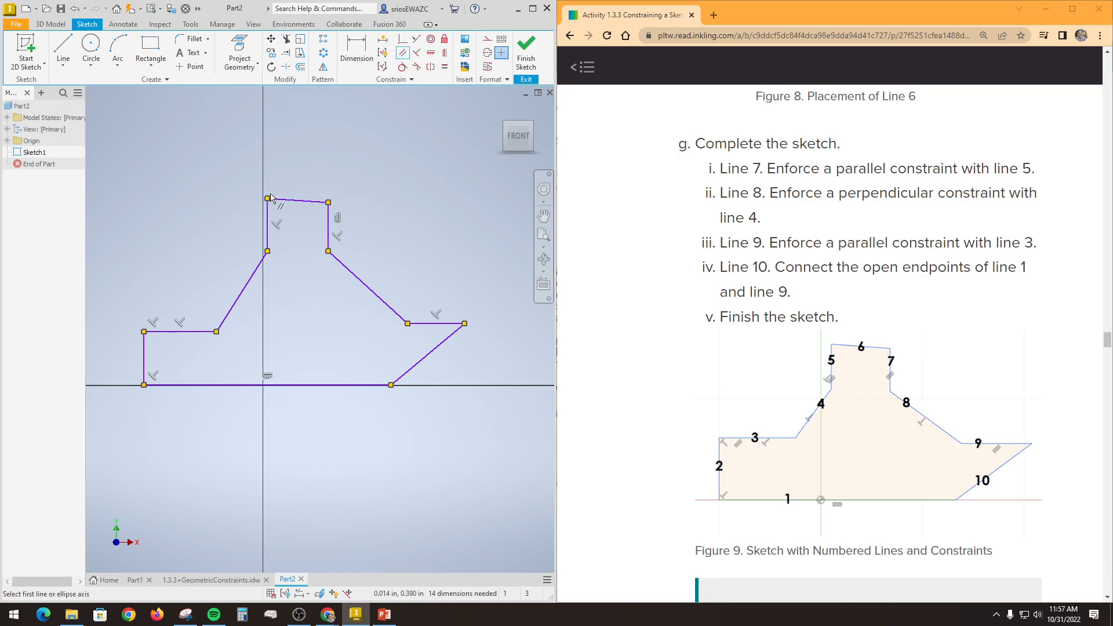
left_click(267, 225)
left_click(332, 232)
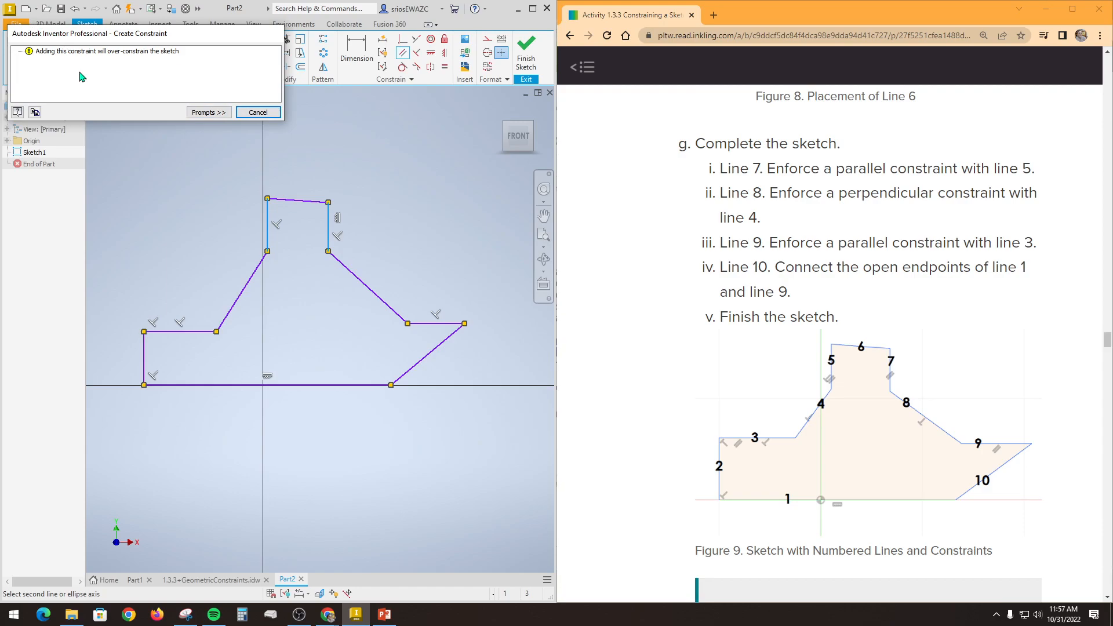
left_click(258, 113)
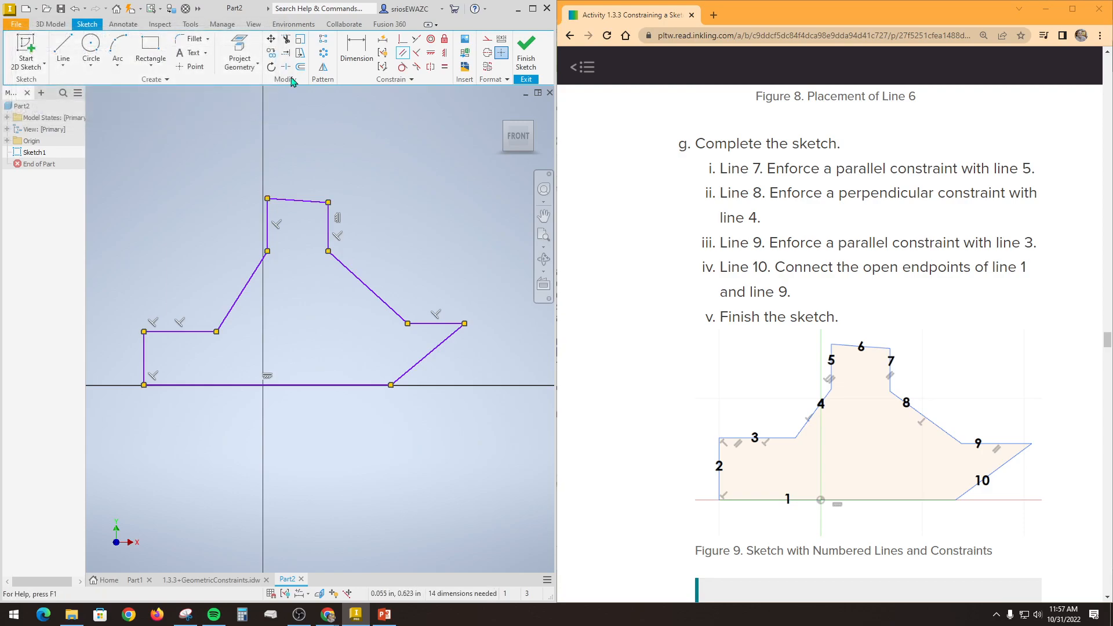
right_click(405, 175)
left_click(446, 171)
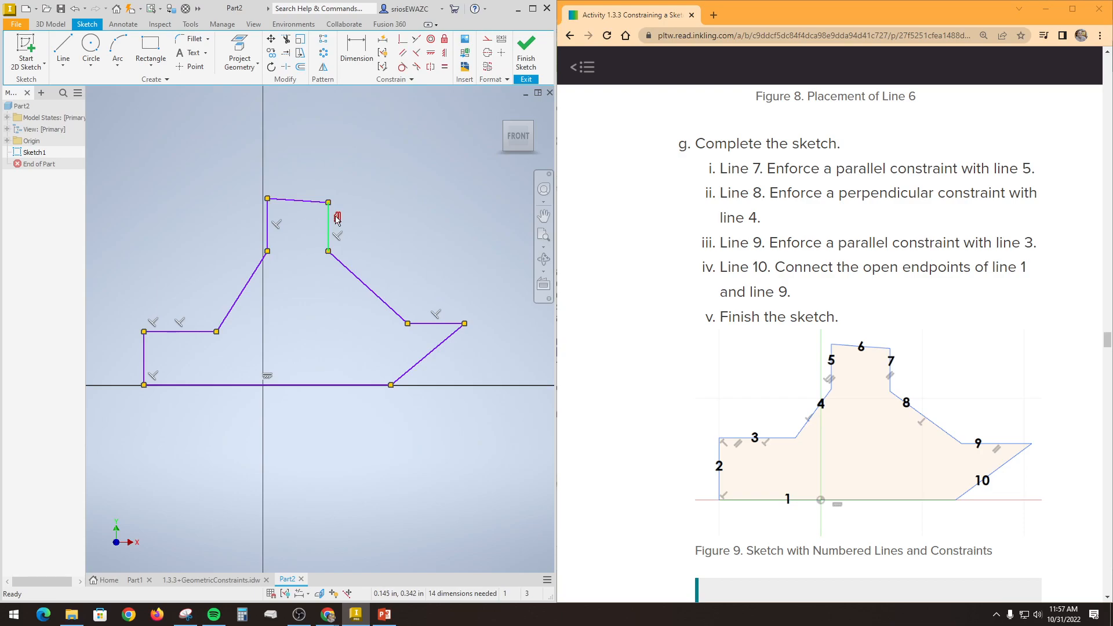
Delete the vertical constraint on line 7 and apply a parallel constraint between lines 5 and 7.
right_click(338, 219)
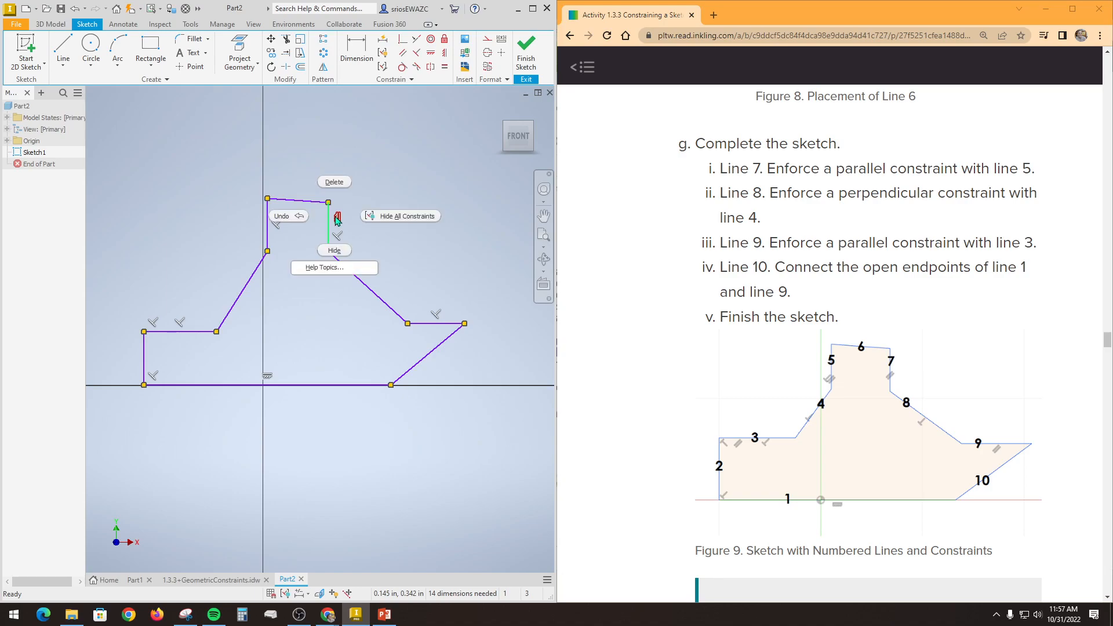
left_click(335, 181)
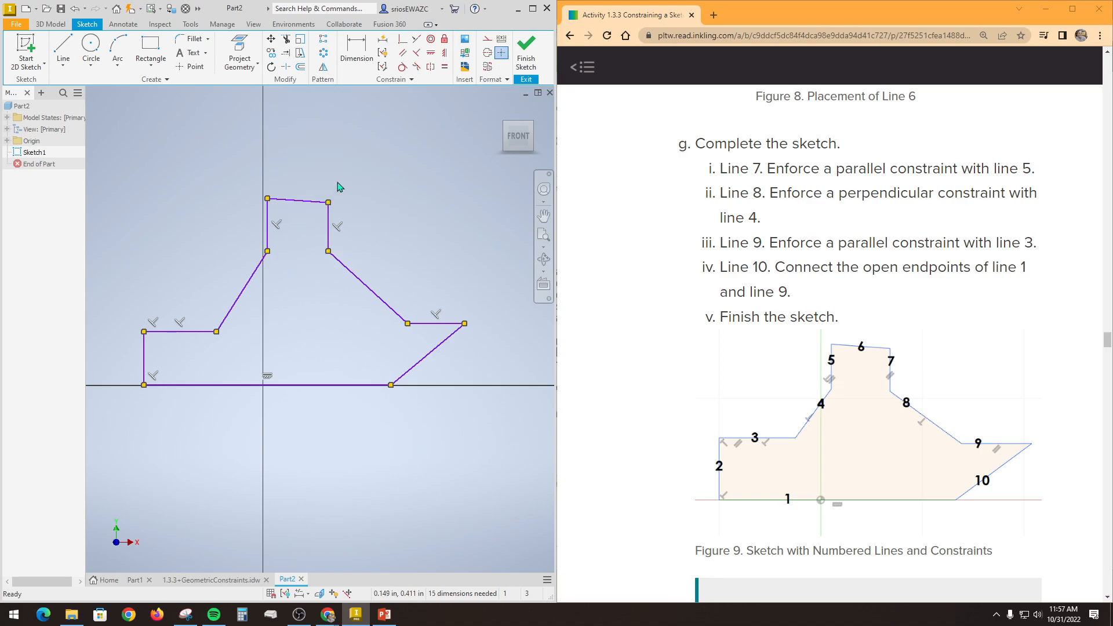
left_click(403, 53)
left_click(268, 218)
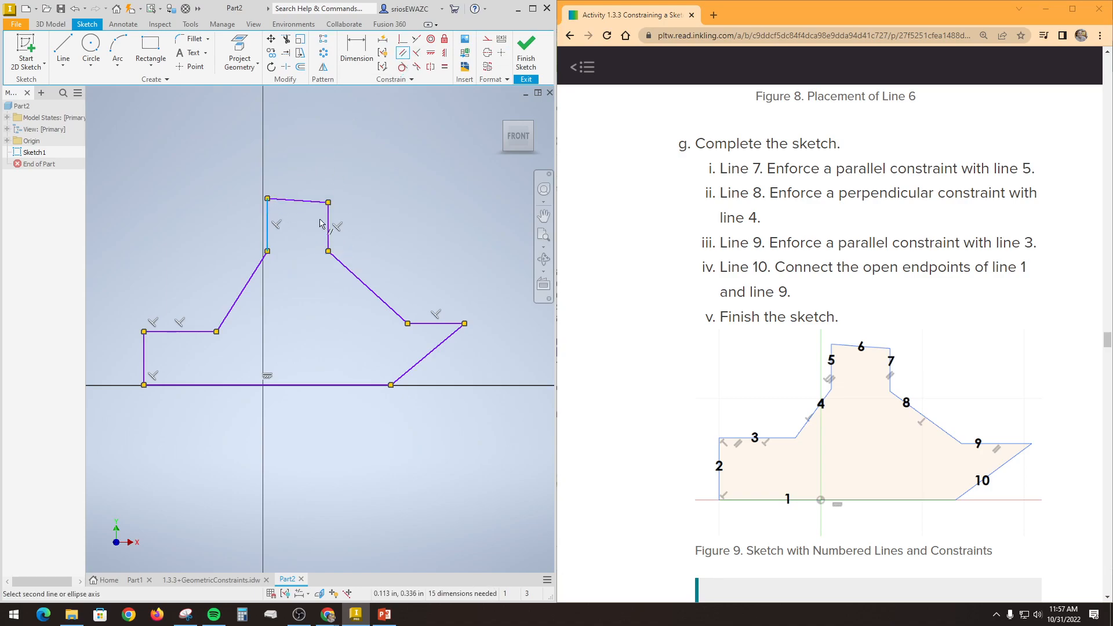
left_click(328, 228)
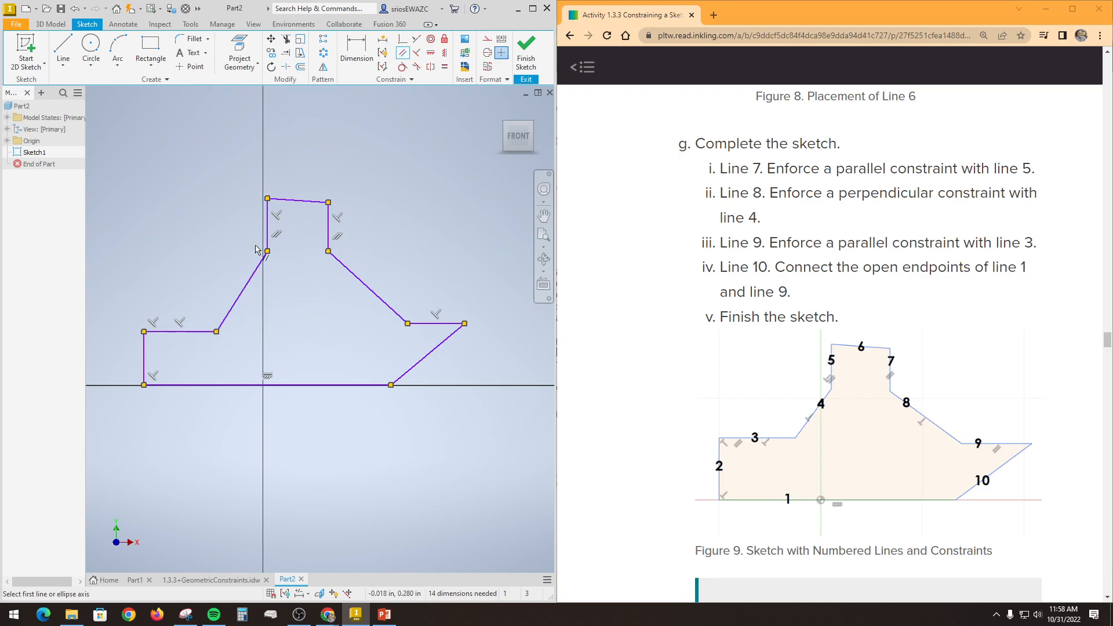
Apply a perpendicular constraint between line 8 and line 4, the two sloped edges beside the neck.
left_click(360, 283)
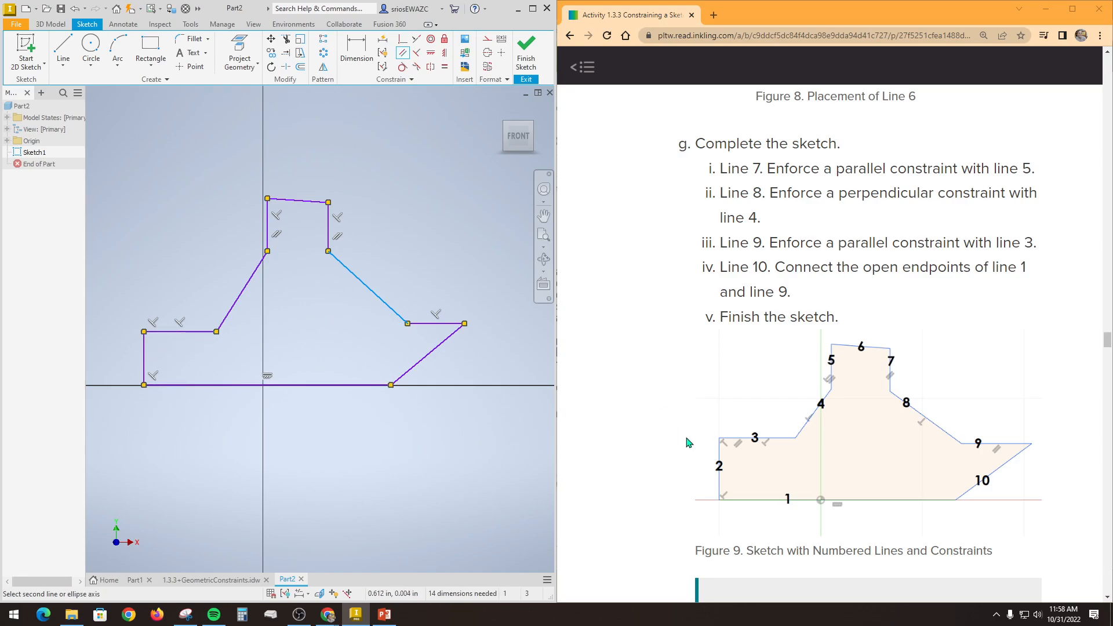
scroll(688, 442, "down", 12)
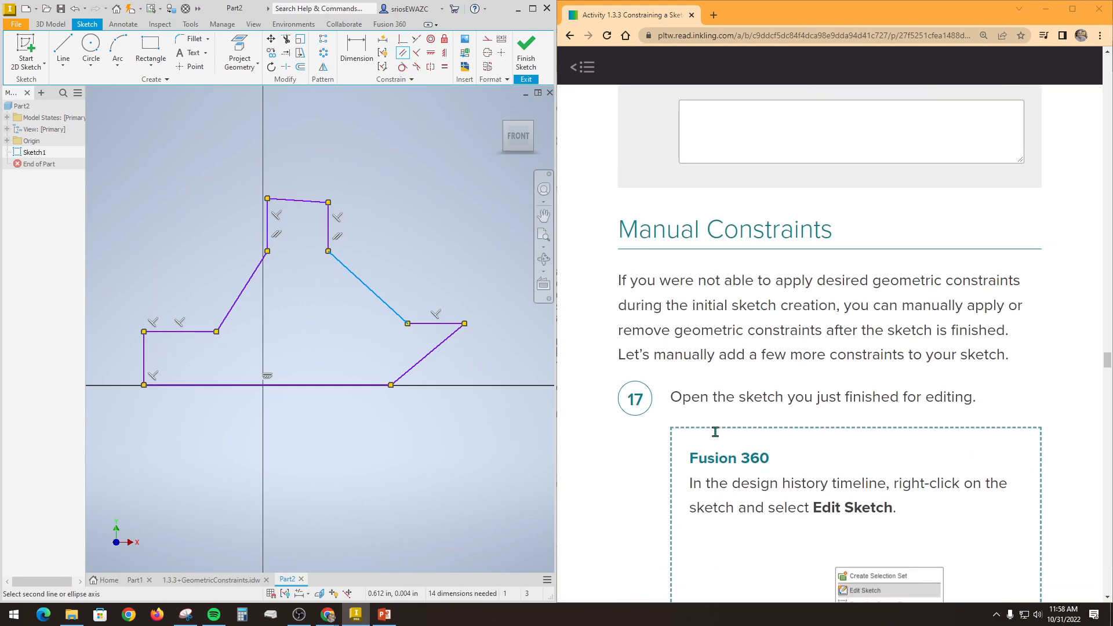
scroll(716, 432, "up", 13)
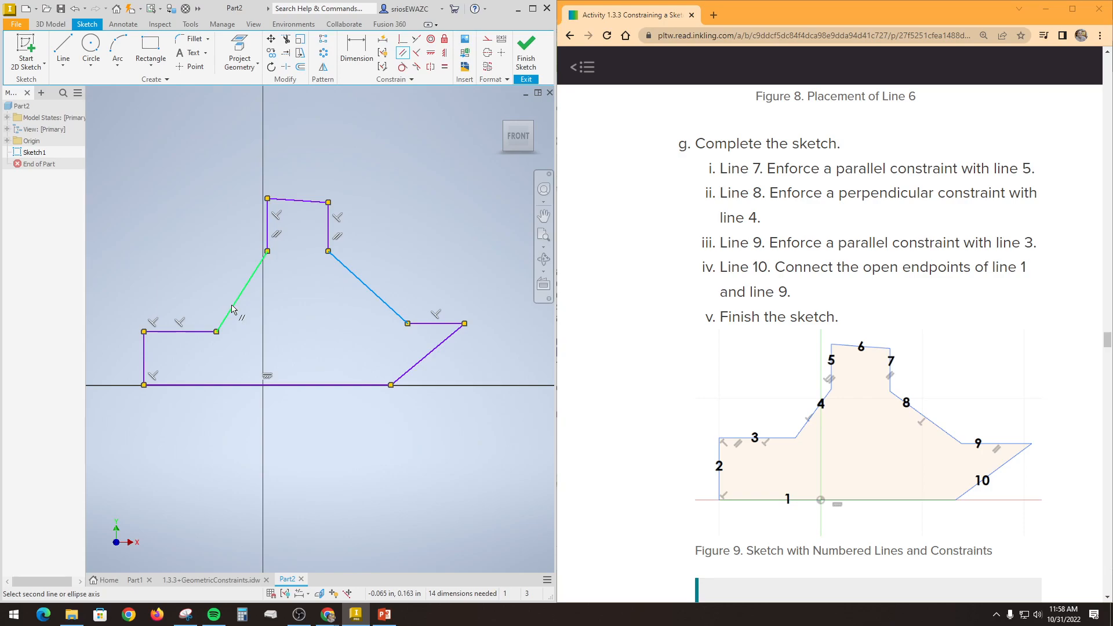
left_click(418, 53)
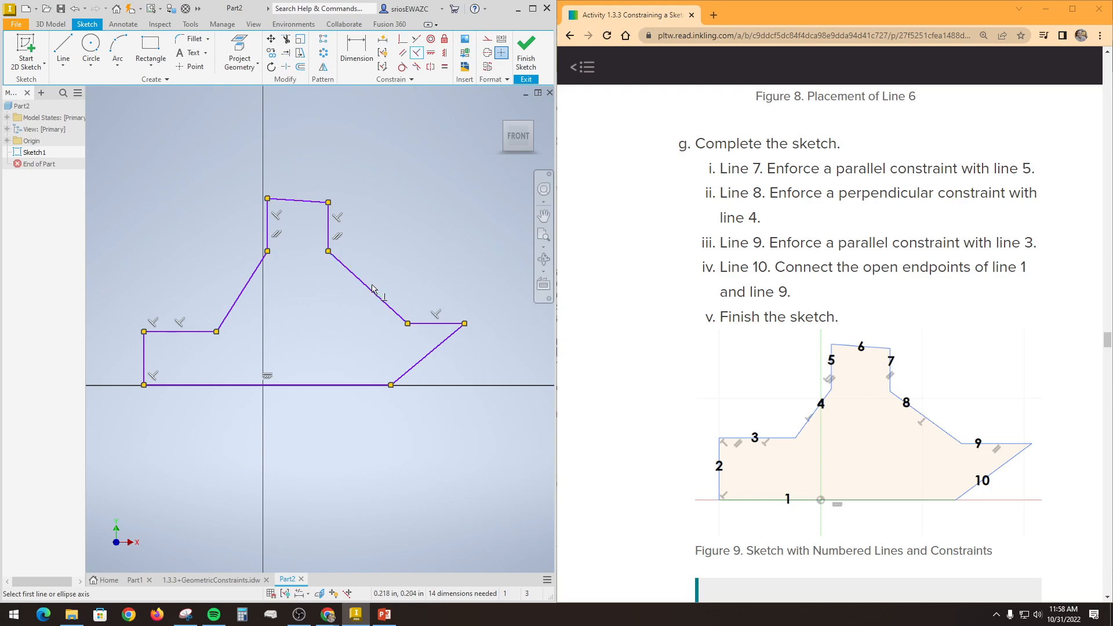
left_click(245, 293)
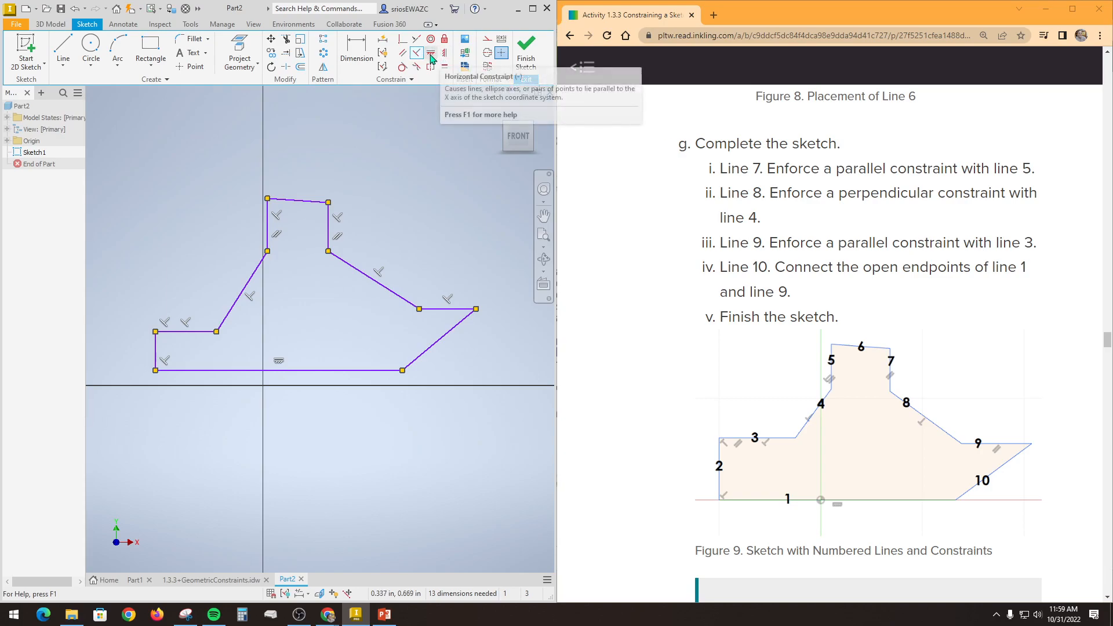
Try to apply a parallel constraint between line 9 and line 3, the short upper edges on either side.
left_click(402, 53)
left_click(447, 309)
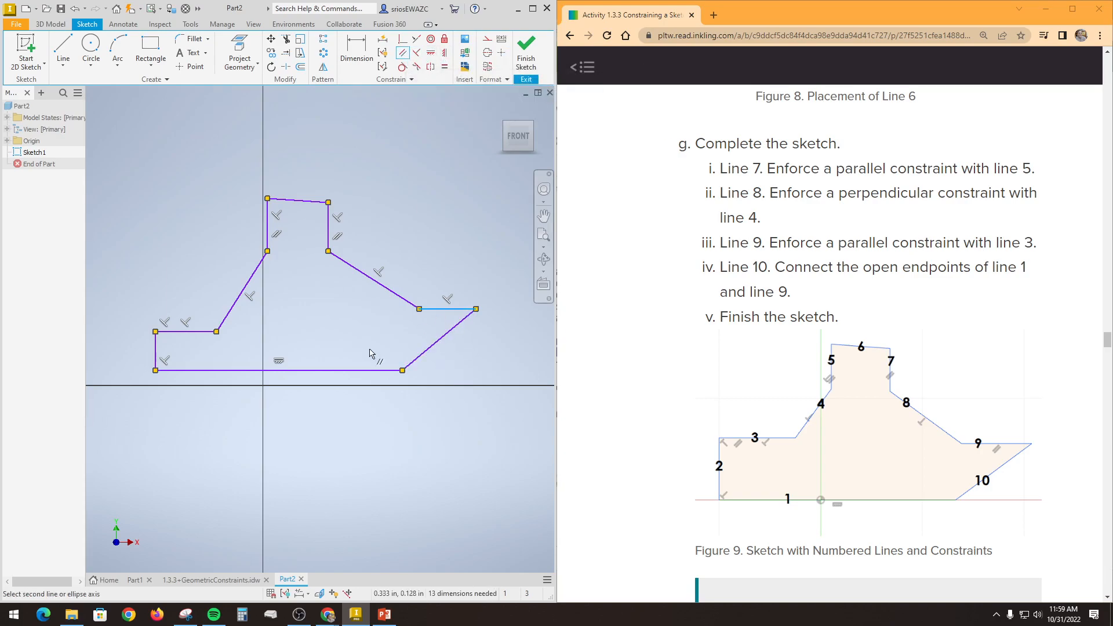
left_click(196, 338)
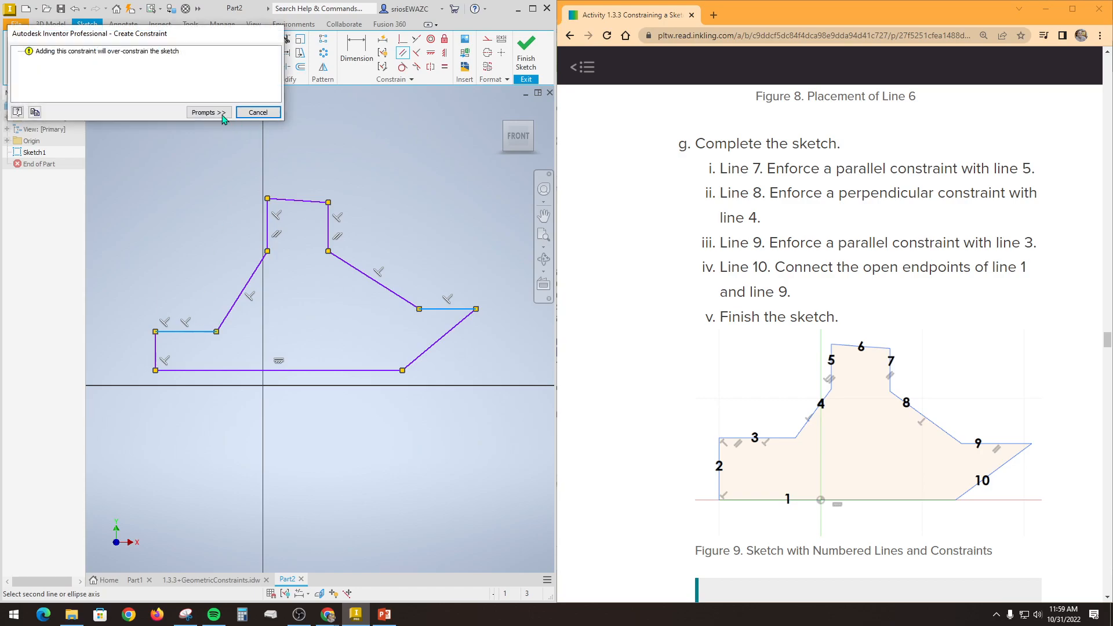
left_click(256, 114)
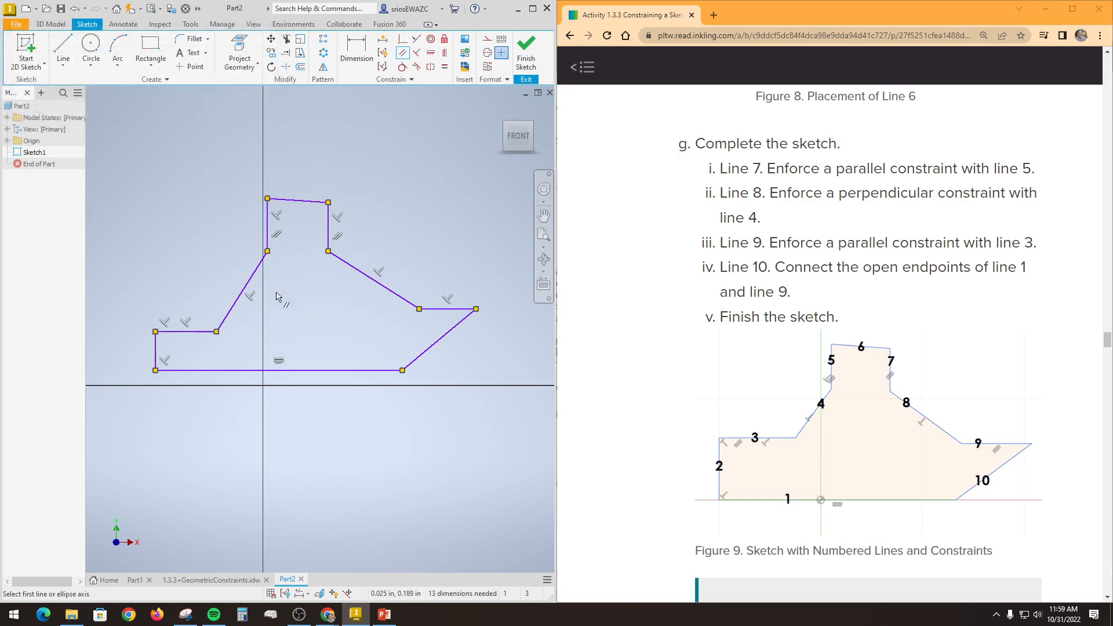
right_click(478, 250)
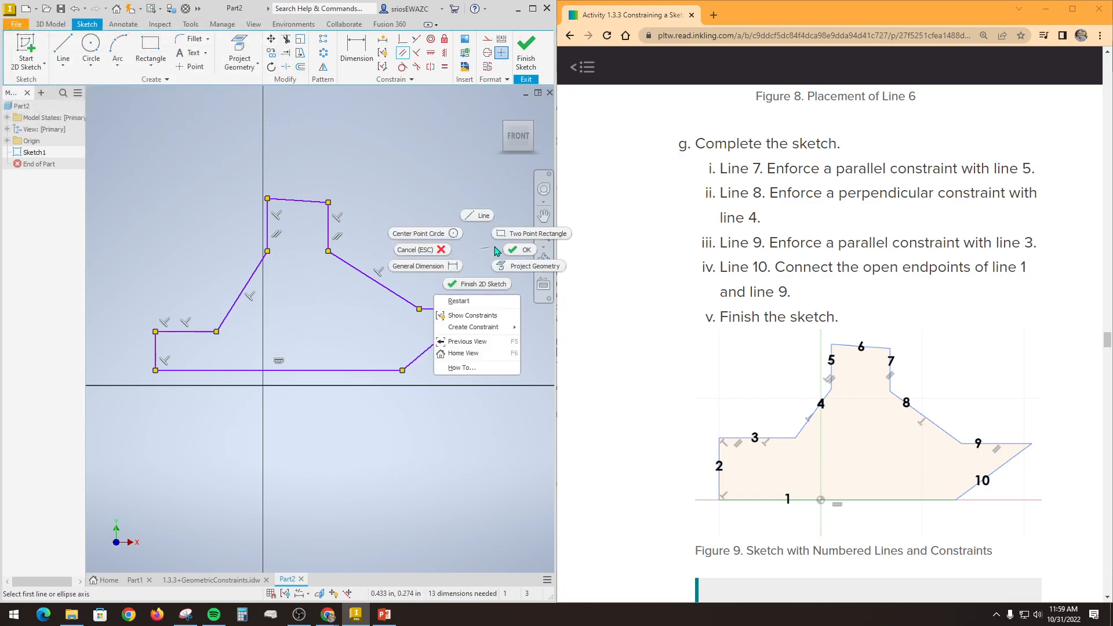
left_click(442, 250)
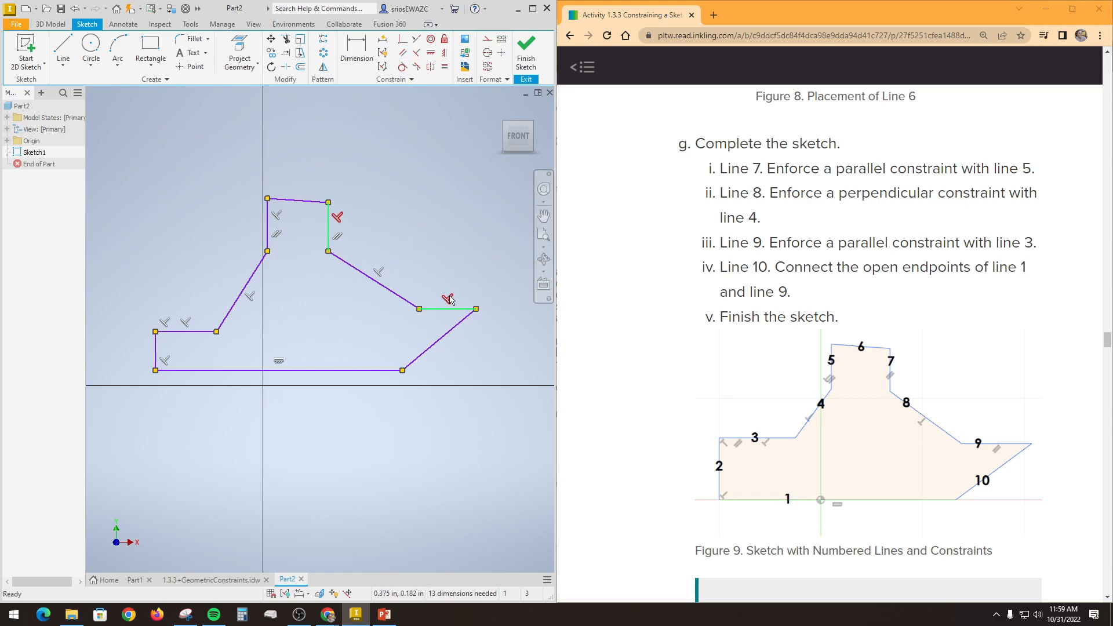
Delete the perpendicular constraint between lines 7 and 9 and apply a parallel constraint between lines 9 and 3.
right_click(450, 299)
left_click(444, 260)
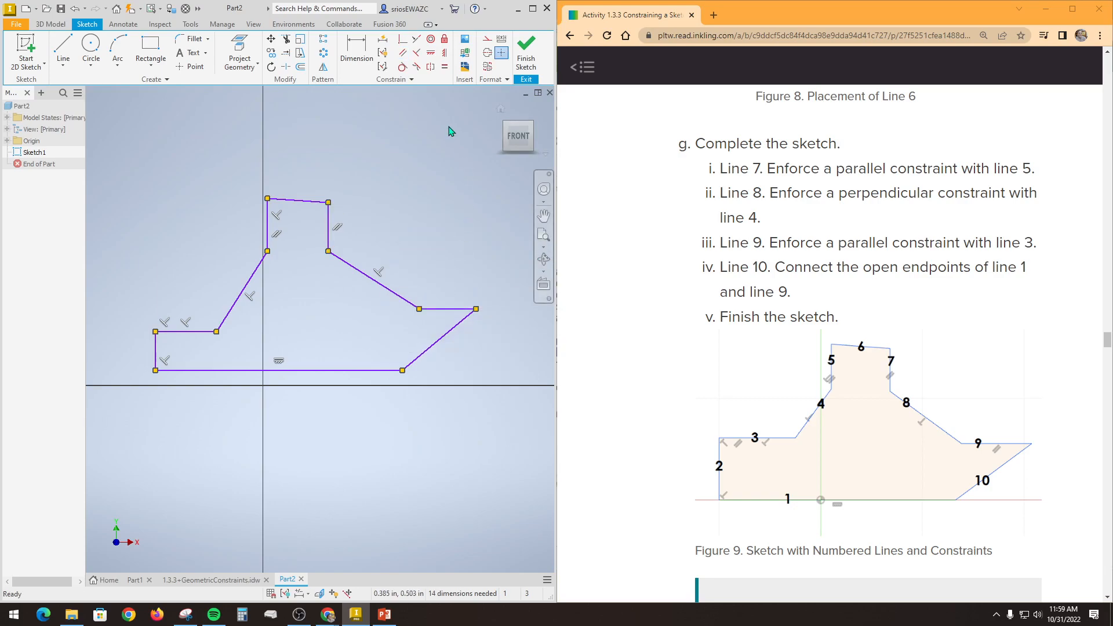
left_click(406, 54)
left_click(448, 309)
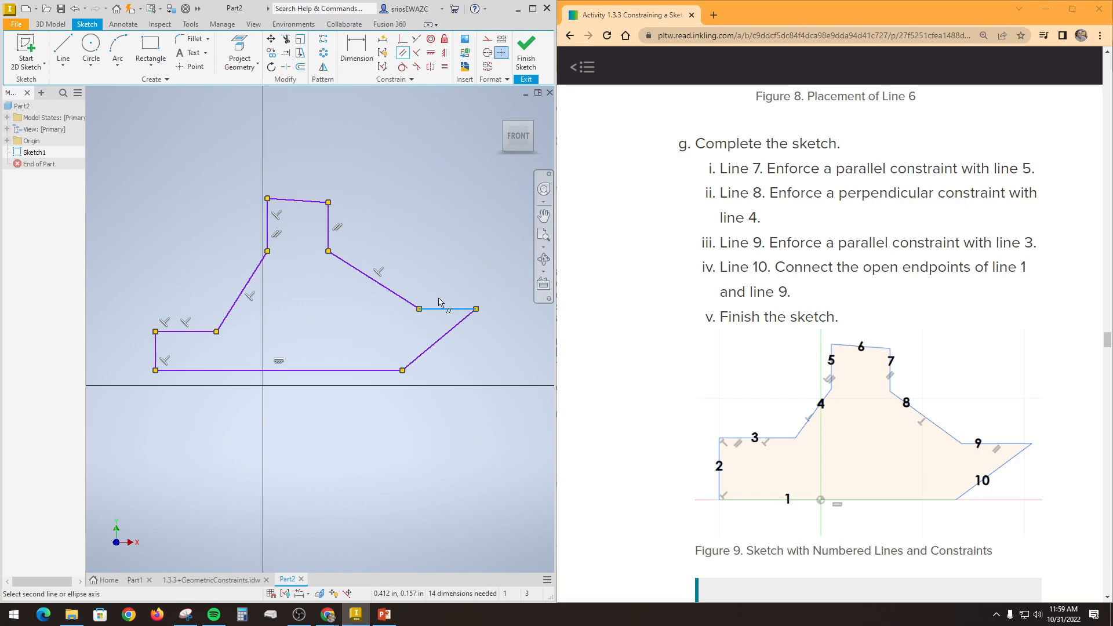
left_click(202, 329)
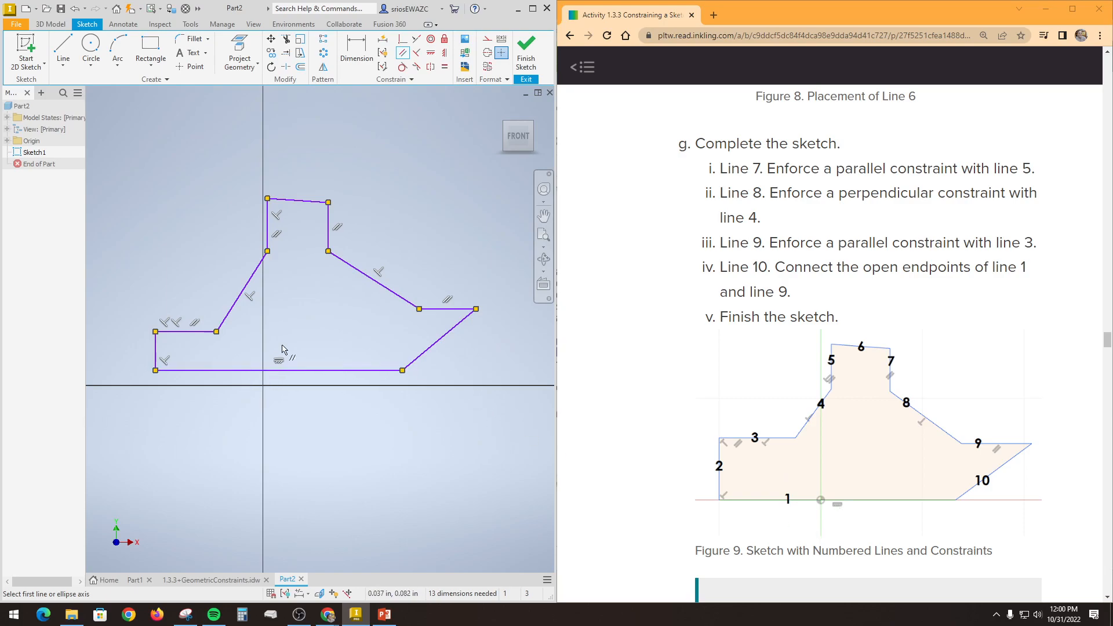
Finish the ten-line sketch and check it against the numbered reference figure in the activity instructions.
scroll(707, 450, "down", 3)
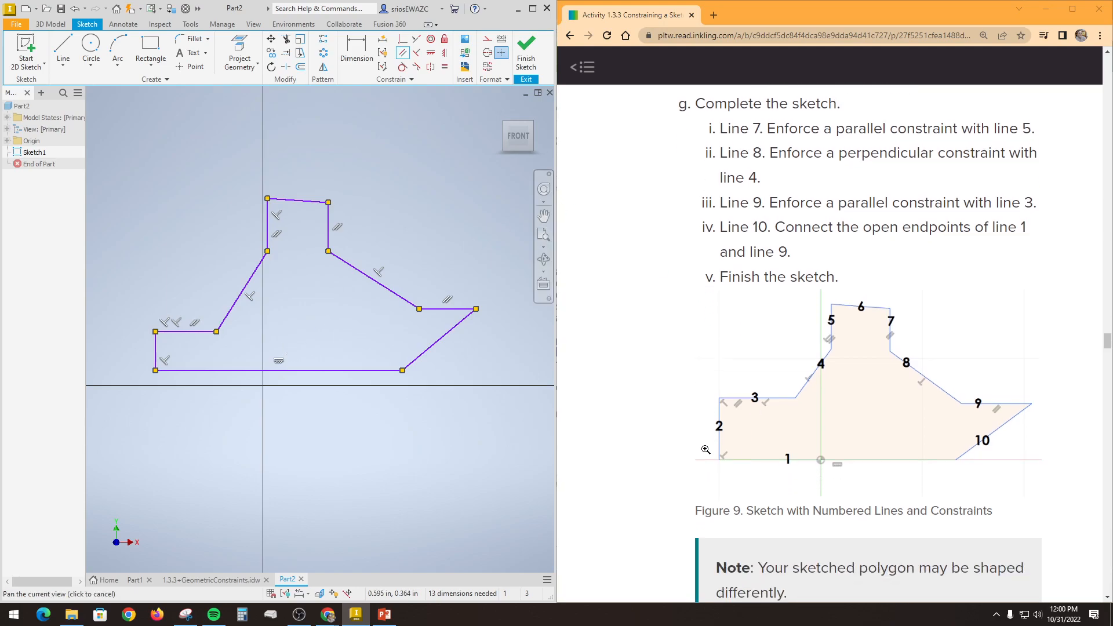
left_click(526, 55)
scroll(777, 448, "down", 6)
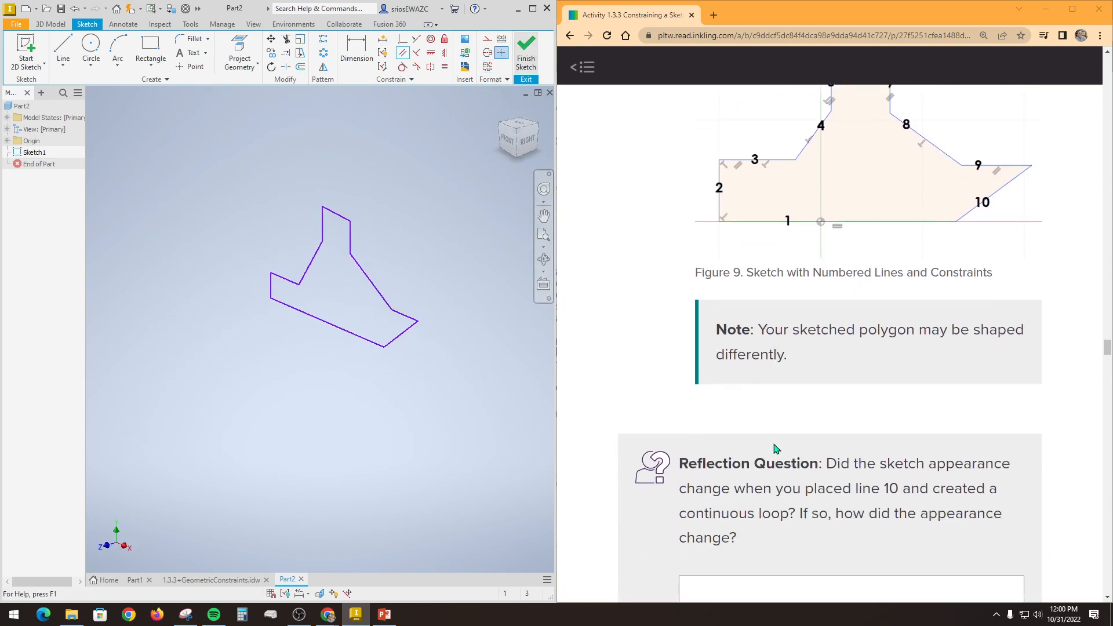
scroll(775, 448, "up", 6)
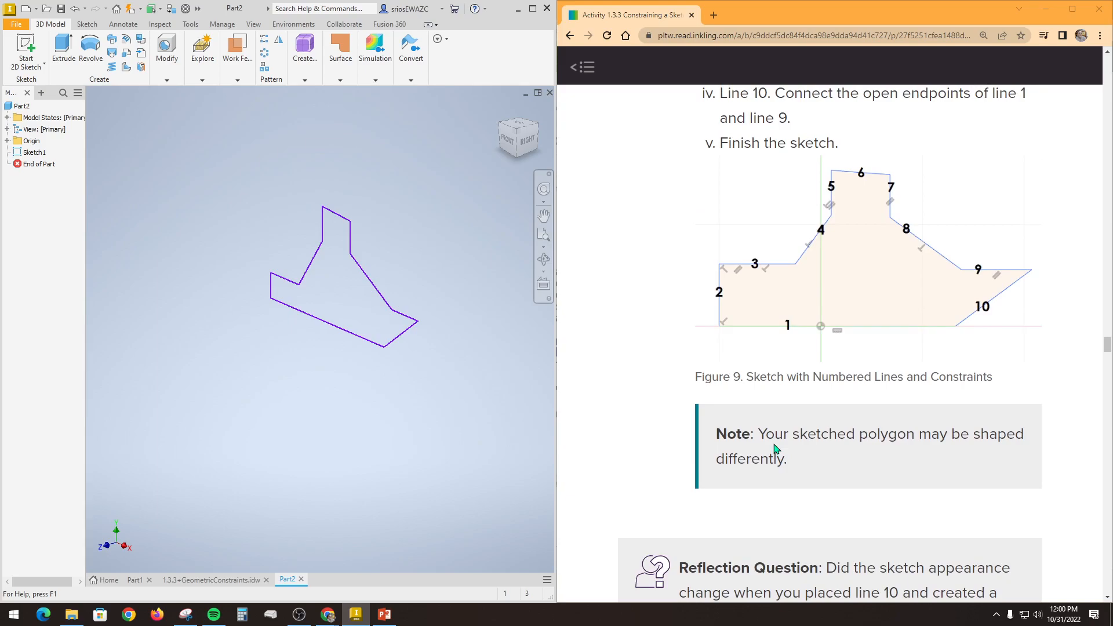
Save the part under the file name "1.3.3 Constraining a Sketch - Part 2".
left_click(17, 24)
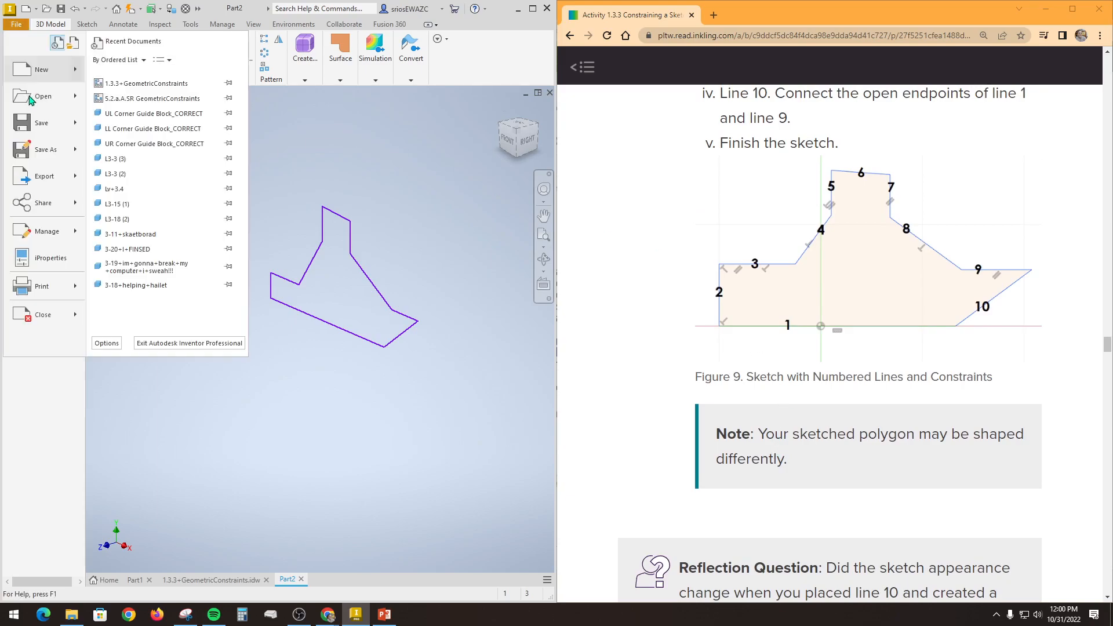
left_click(49, 152)
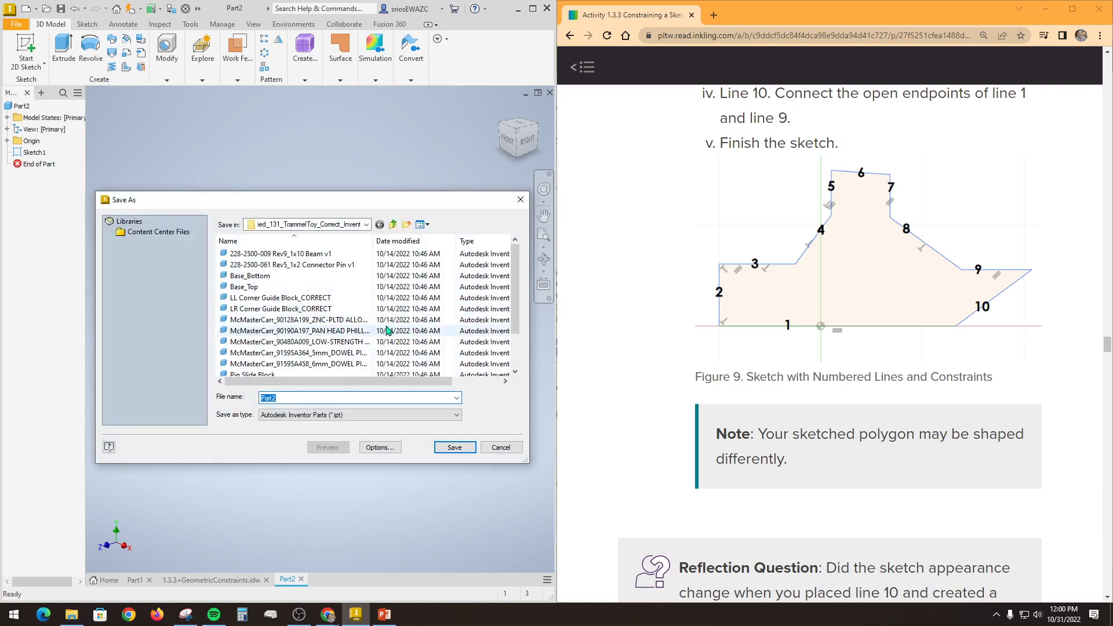
type("1.3.3 Constraining a Sketch -")
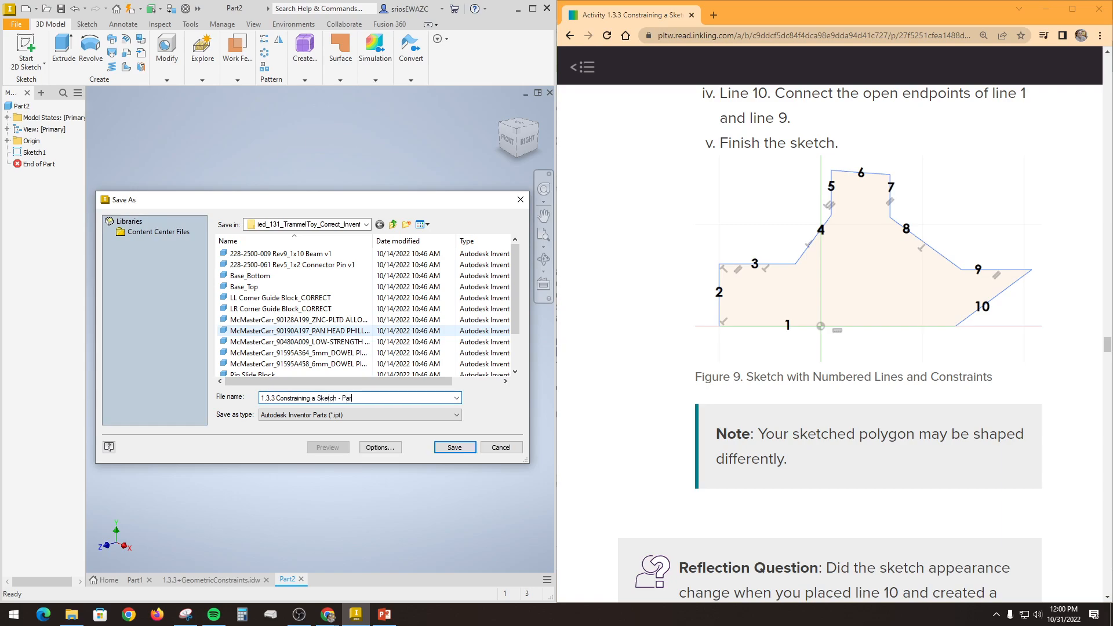
type("t 2")
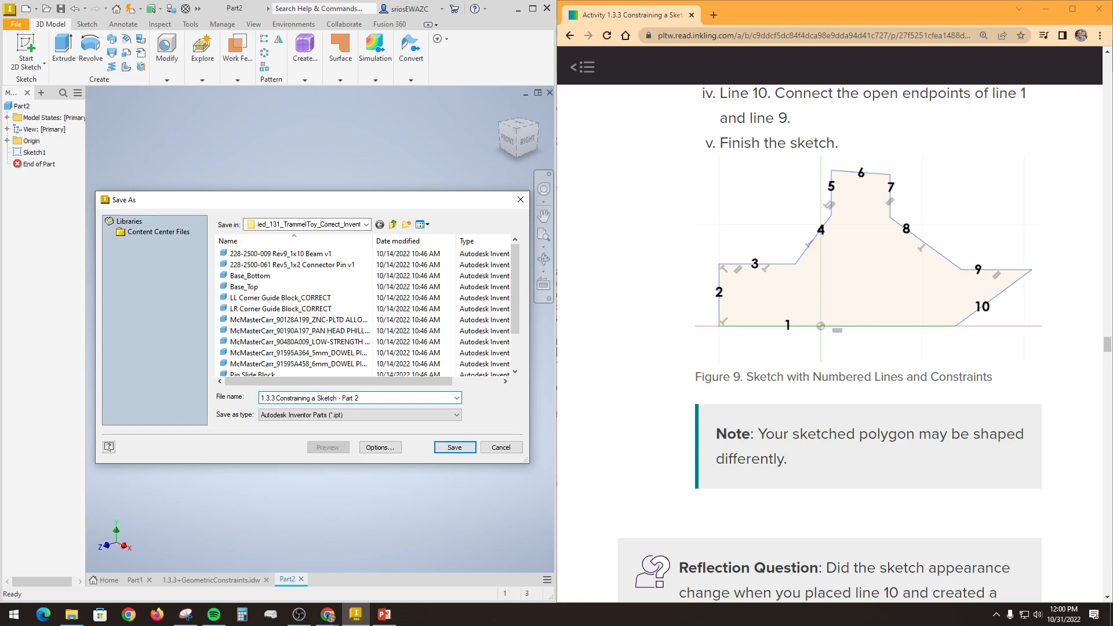